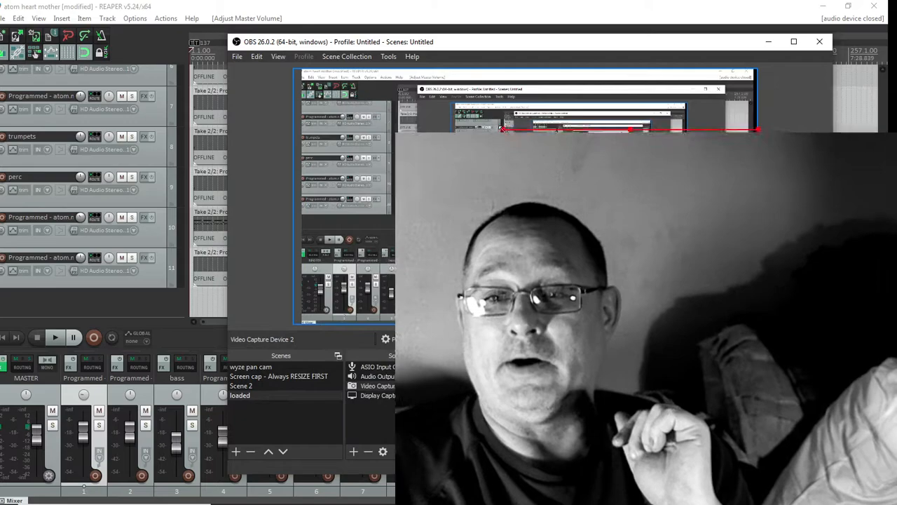
Step: Shrink the webcam source into the lower-right corner of the OBS canvas, and switch to REAPER's first tracks
{"action": "left_click_drag", "start_coordinate": [502, 128], "coordinate": [466, 153]}
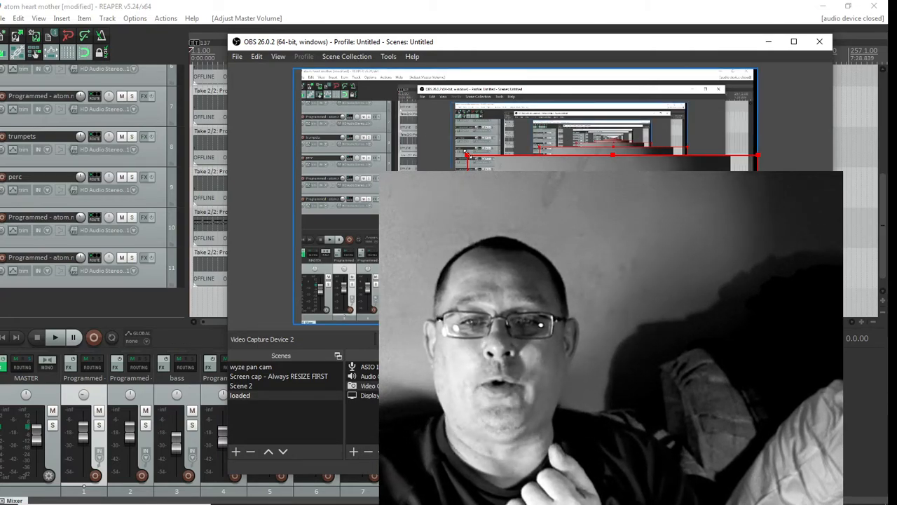
{"action": "left_click_drag", "start_coordinate": [466, 155], "coordinate": [638, 245]}
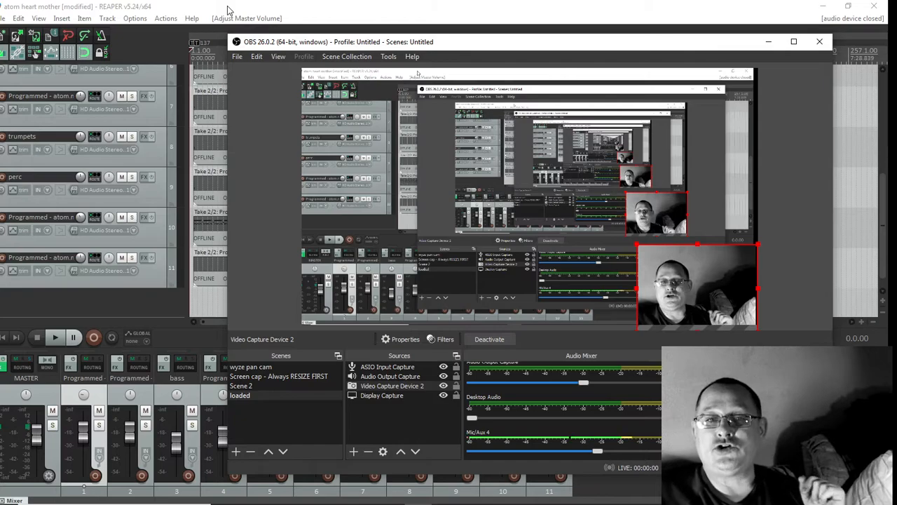
{"action": "left_click", "coordinate": [358, 13]}
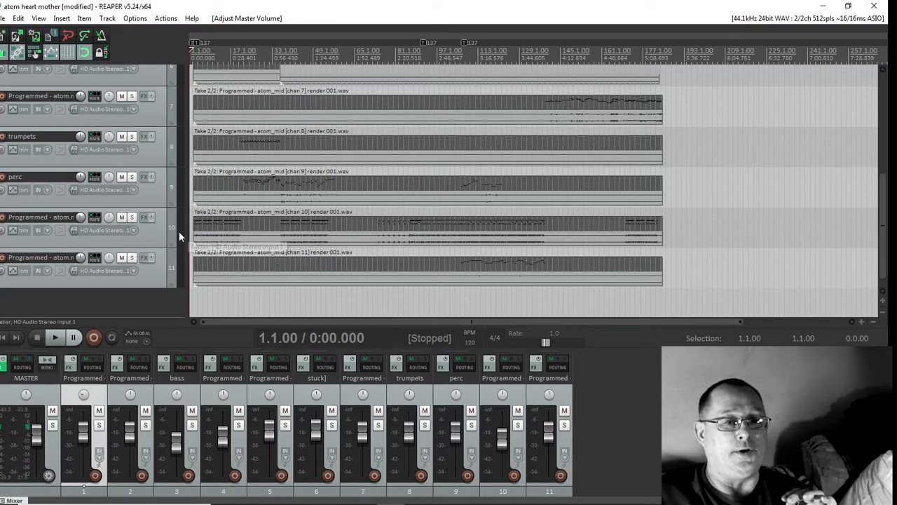
{"action": "left_click_drag", "start_coordinate": [885, 228], "coordinate": [881, 113]}
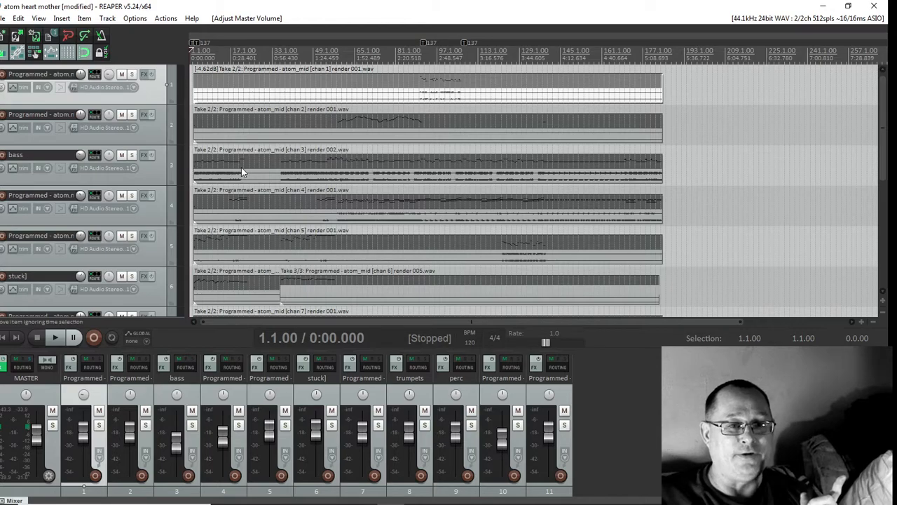
Step: Add the VSTi Ample Bass P Lite II (Ample Sound) instrument to the bass track and close its floating window
{"action": "left_click", "coordinate": [144, 155]}
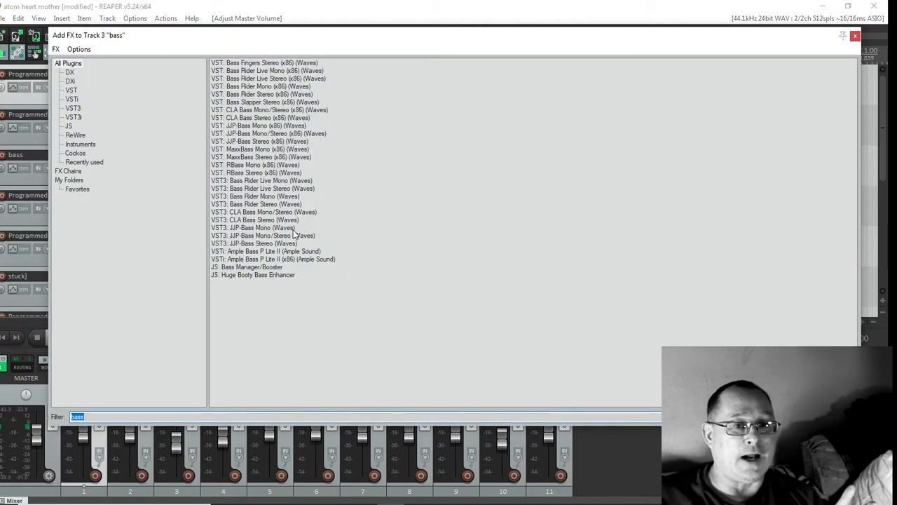
{"action": "left_click", "coordinate": [267, 252]}
{"action": "double_click", "coordinate": [267, 253]}
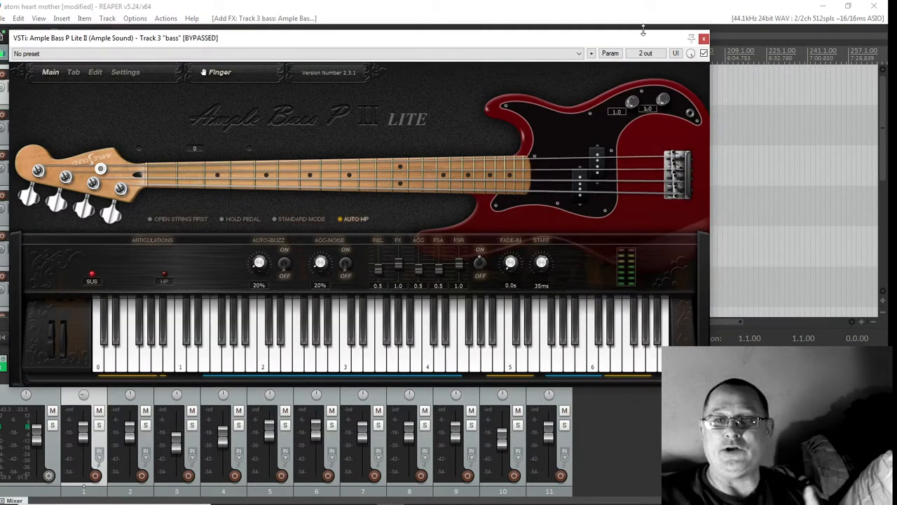
{"action": "left_click", "coordinate": [705, 39]}
Step: Remove the Ample Bass P Lite II instrument from the bass track and close the effects chain
{"action": "left_click", "coordinate": [144, 154]}
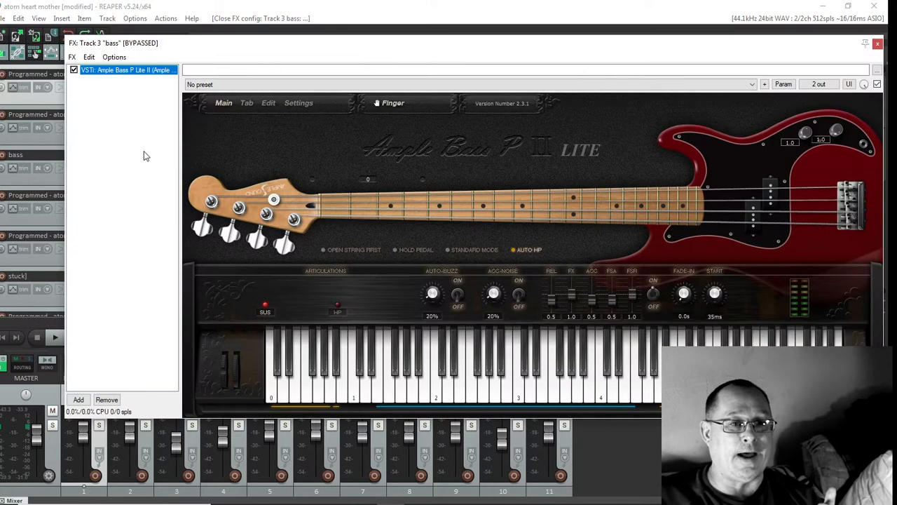
{"action": "left_click", "coordinate": [111, 399]}
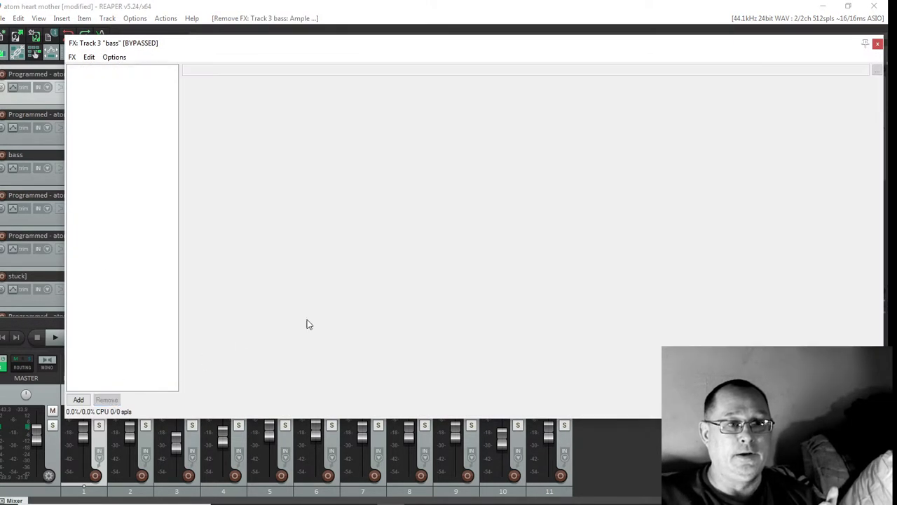
{"action": "left_click", "coordinate": [877, 44]}
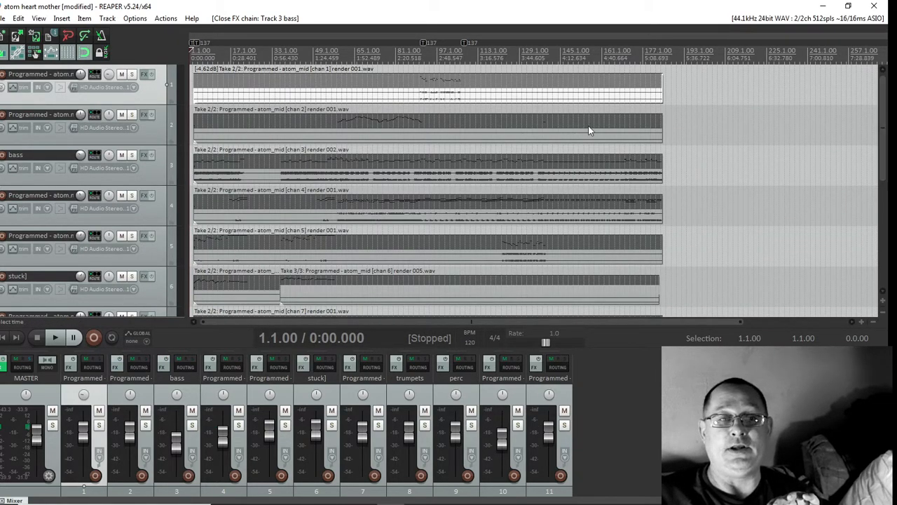
Step: Filter the plugins by "orch" and add the VSTi Orchestral (x86) (EDIROL) instrument to track 1
{"action": "left_click", "coordinate": [141, 73]}
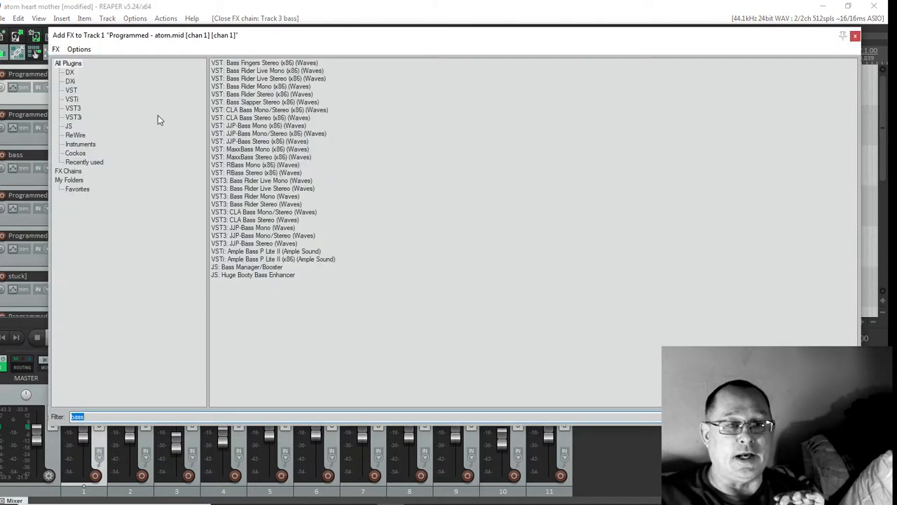
{"action": "type", "text": "orch"}
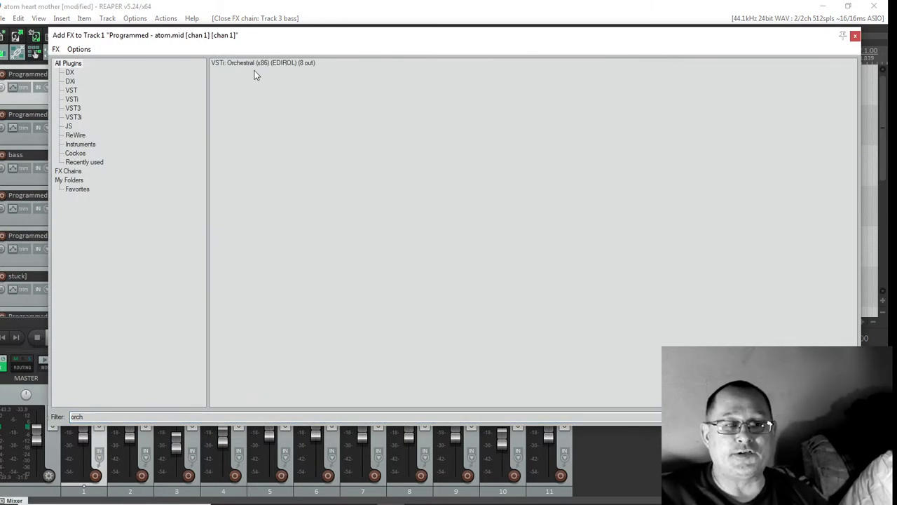
{"action": "key", "text": "Down"}
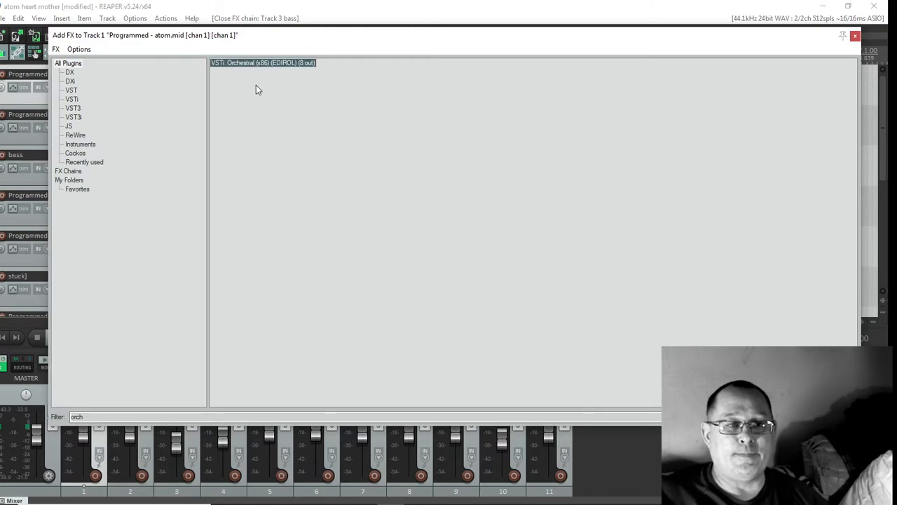
{"action": "key", "text": "Return"}
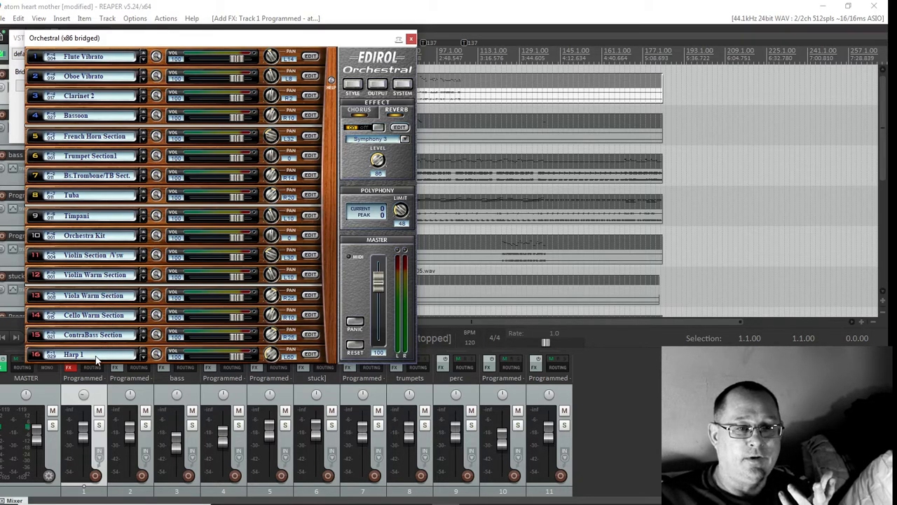
Step: Browse the Orchestral plugin's styles, including Full Orchestra 2 and 4, Baroque, Concerto, String Trio and Flute Quartet, without applying any
{"action": "left_click", "coordinate": [360, 85]}
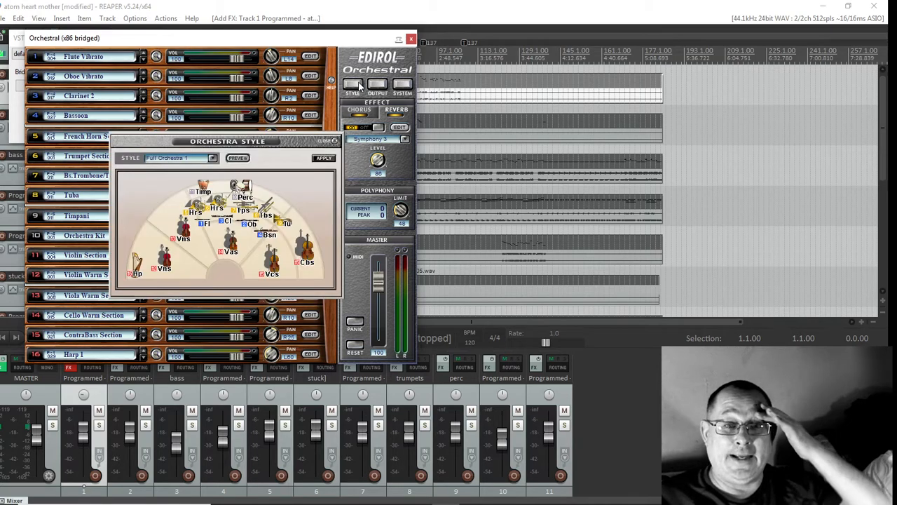
{"action": "left_click", "coordinate": [212, 159]}
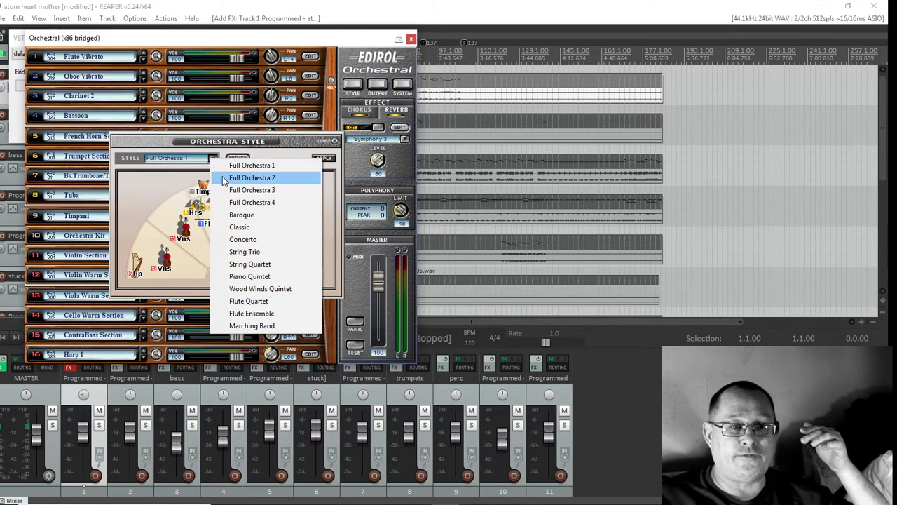
{"action": "left_click", "coordinate": [218, 176]}
{"action": "left_click", "coordinate": [212, 159]}
{"action": "left_click", "coordinate": [228, 204]}
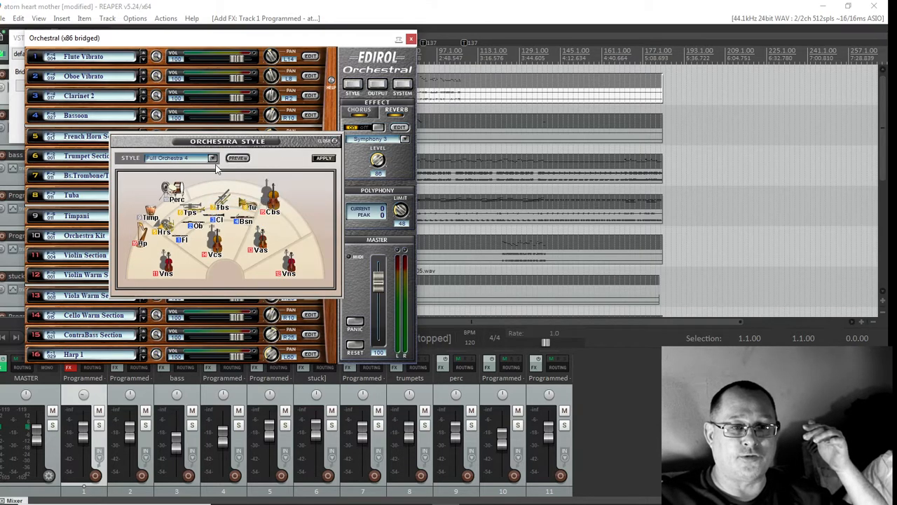
{"action": "left_click", "coordinate": [214, 159]}
{"action": "left_click", "coordinate": [231, 217]}
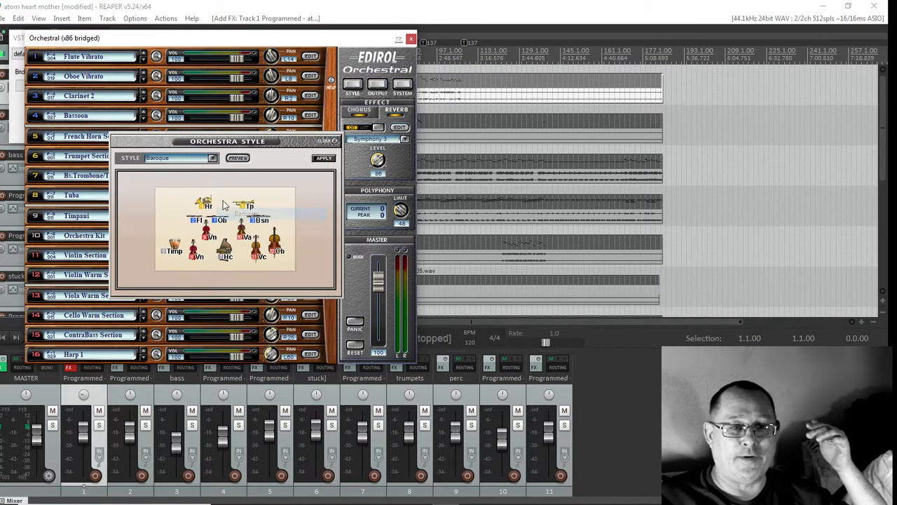
{"action": "left_click", "coordinate": [211, 158]}
{"action": "left_click", "coordinate": [238, 236]}
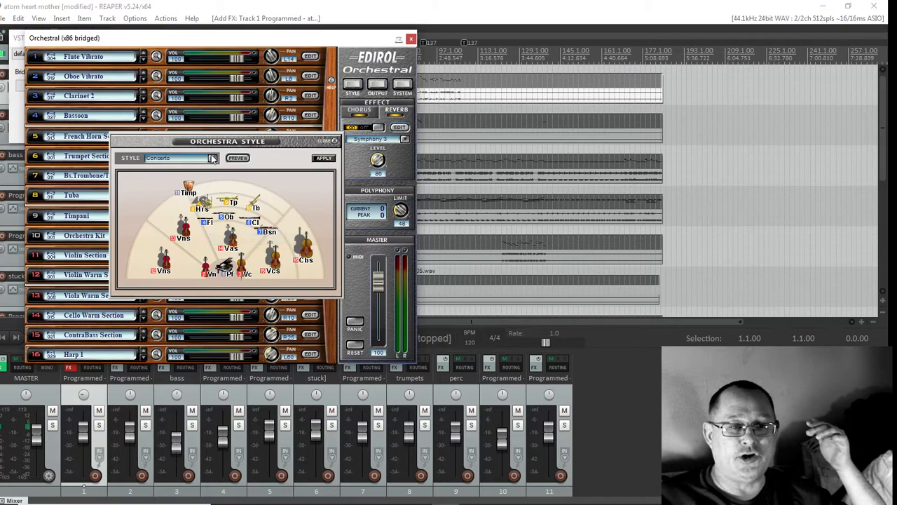
{"action": "left_click", "coordinate": [211, 159]}
{"action": "left_click", "coordinate": [240, 248]}
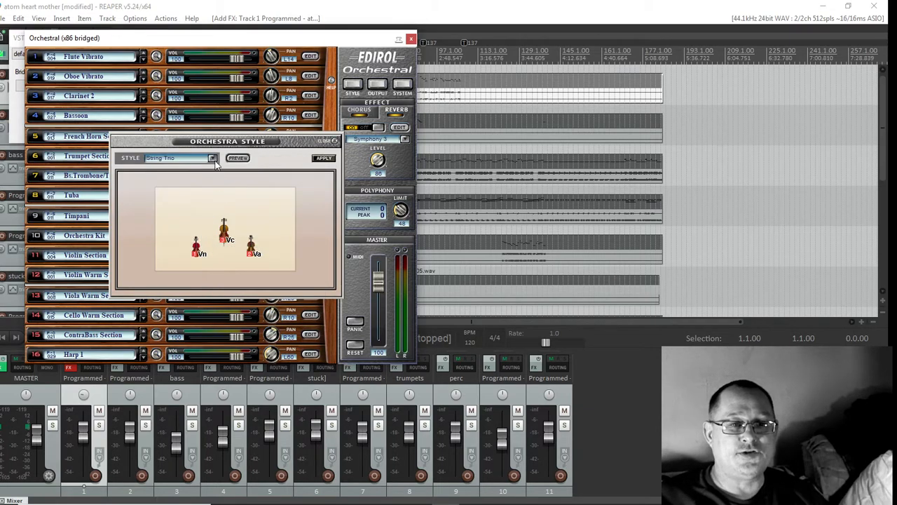
{"action": "left_click", "coordinate": [213, 159]}
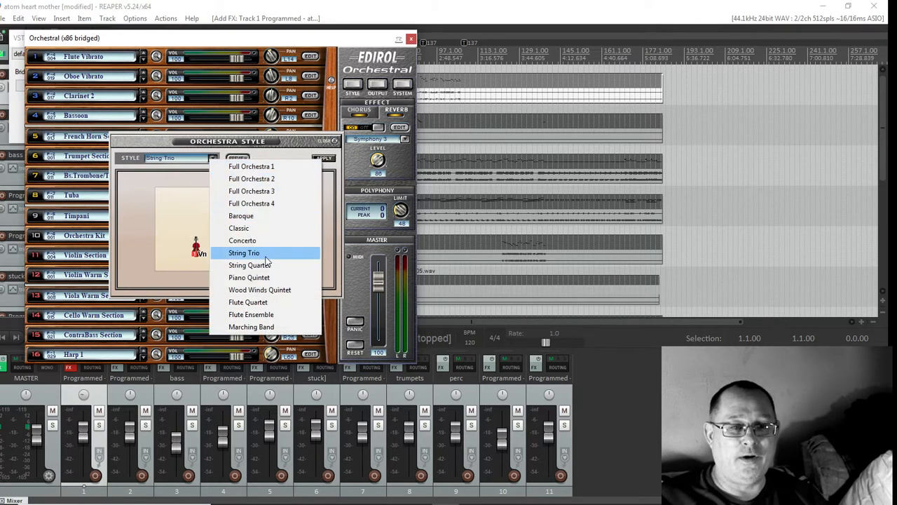
{"action": "left_click", "coordinate": [269, 303]}
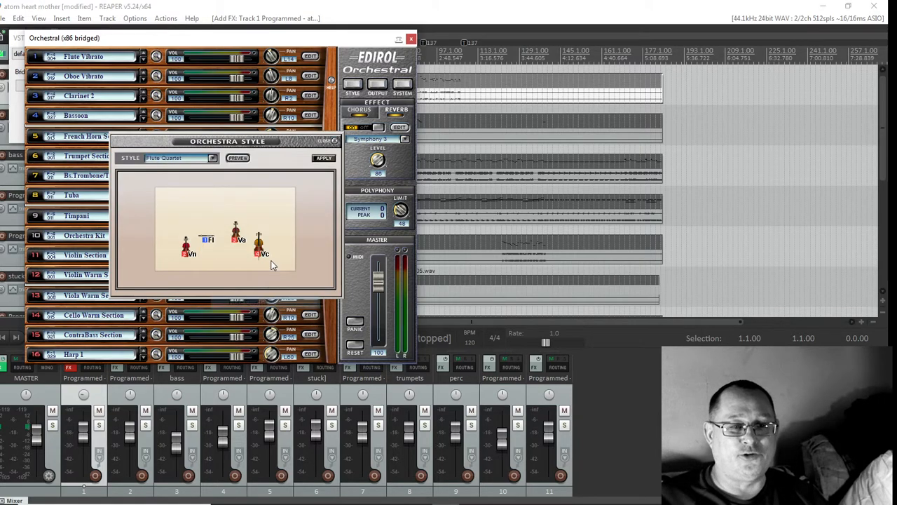
{"action": "left_click", "coordinate": [334, 143]}
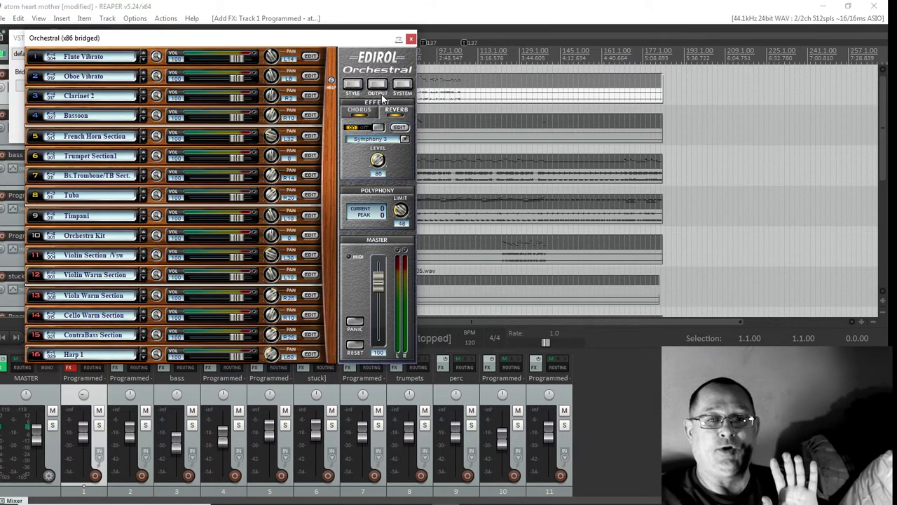
Step: Look at the Orchestral plugin's system settings, and close the plugin's windows
{"action": "left_click", "coordinate": [403, 86]}
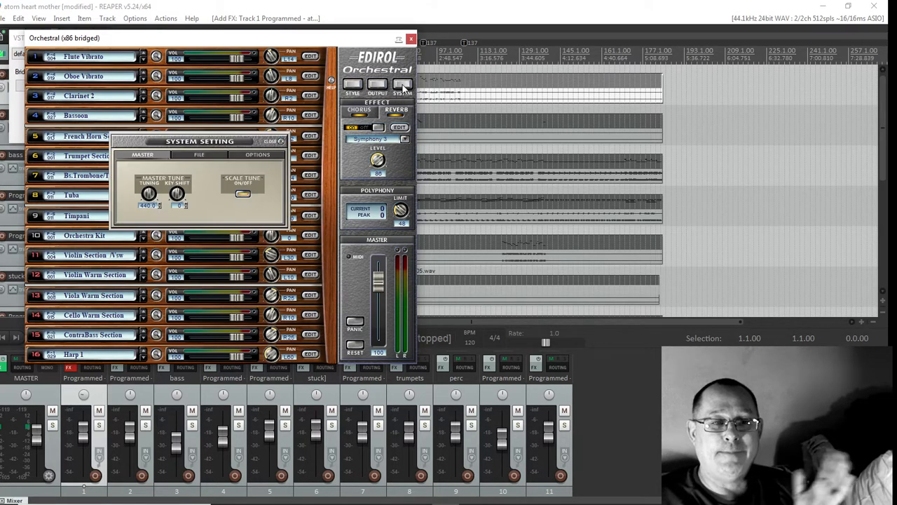
{"action": "left_click", "coordinate": [283, 145]}
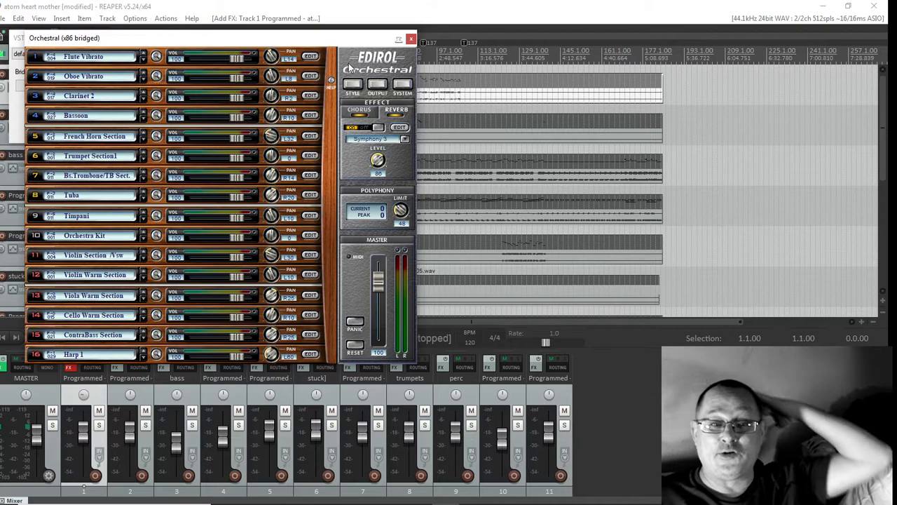
{"action": "left_click", "coordinate": [411, 39]}
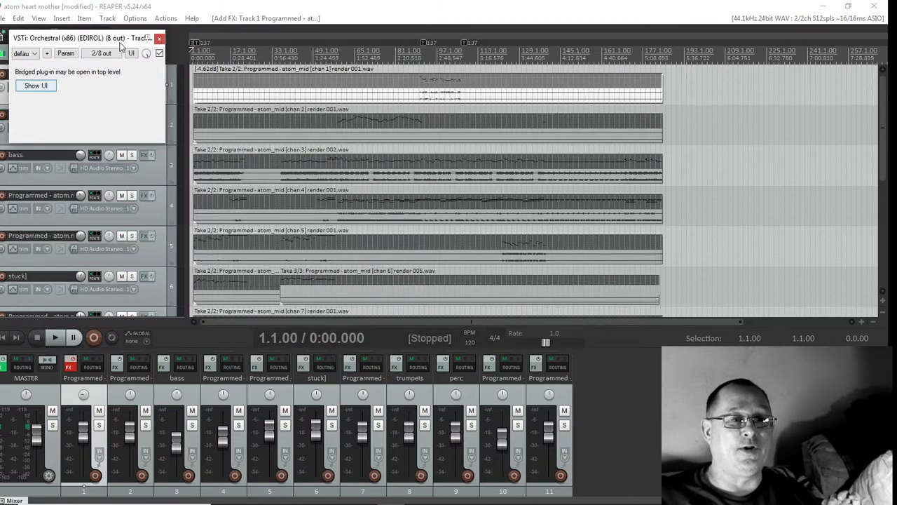
{"action": "left_click", "coordinate": [160, 38]}
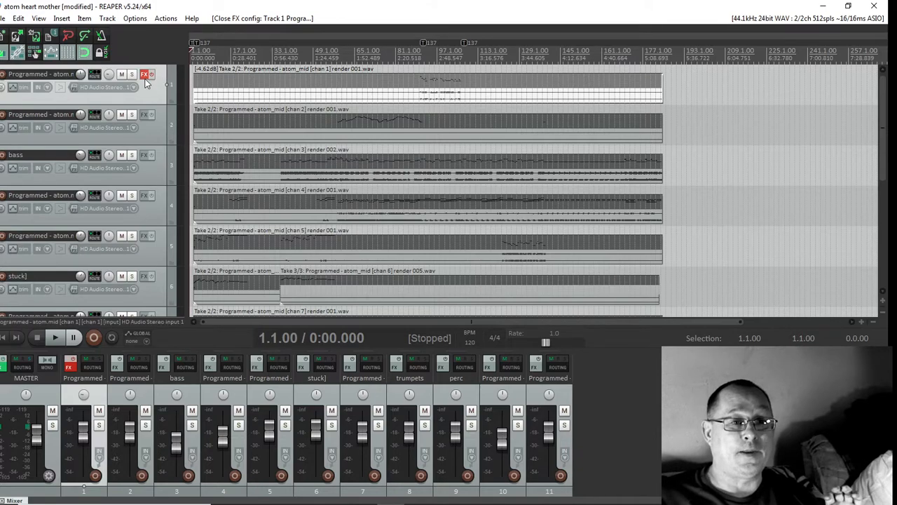
Step: Remove the Orchestral instrument from track 1's effects chain and close the chain window
{"action": "left_click", "coordinate": [144, 75]}
{"action": "left_click", "coordinate": [410, 39]}
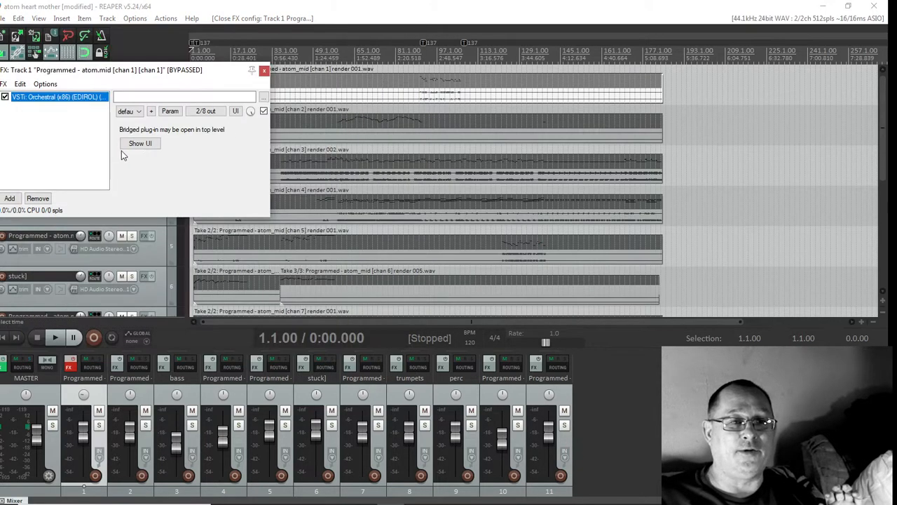
{"action": "left_click", "coordinate": [263, 71]}
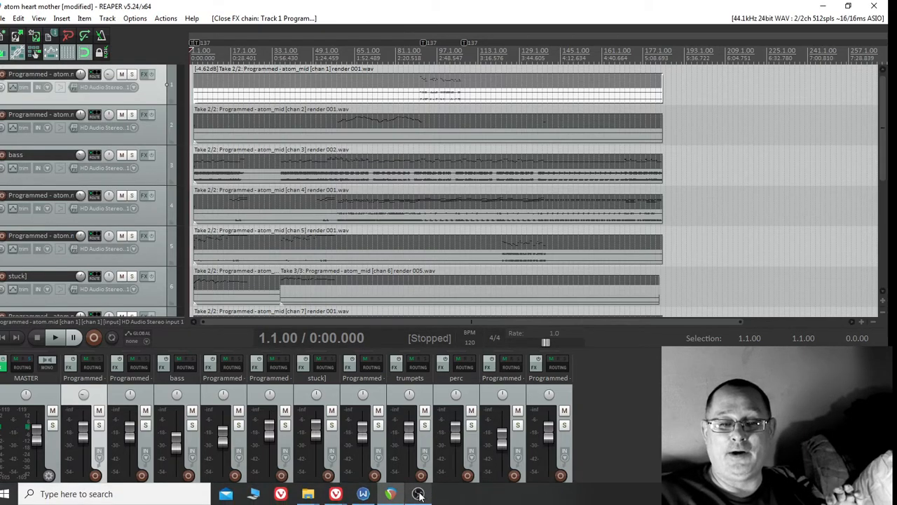
Step: Switch to OBS and lower the Mic/Aux 4 volume to its minimum in the audio mixer
{"action": "left_click", "coordinate": [417, 494]}
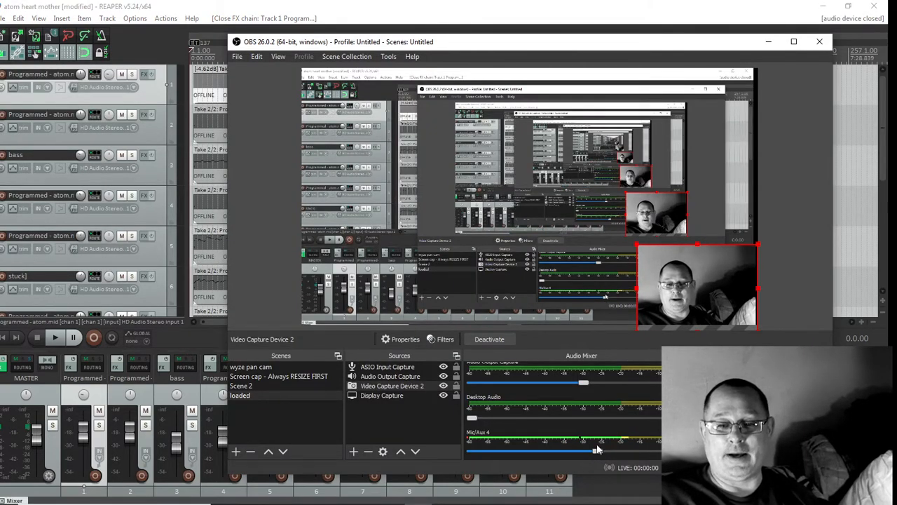
{"action": "left_click_drag", "start_coordinate": [597, 454], "coordinate": [476, 451]}
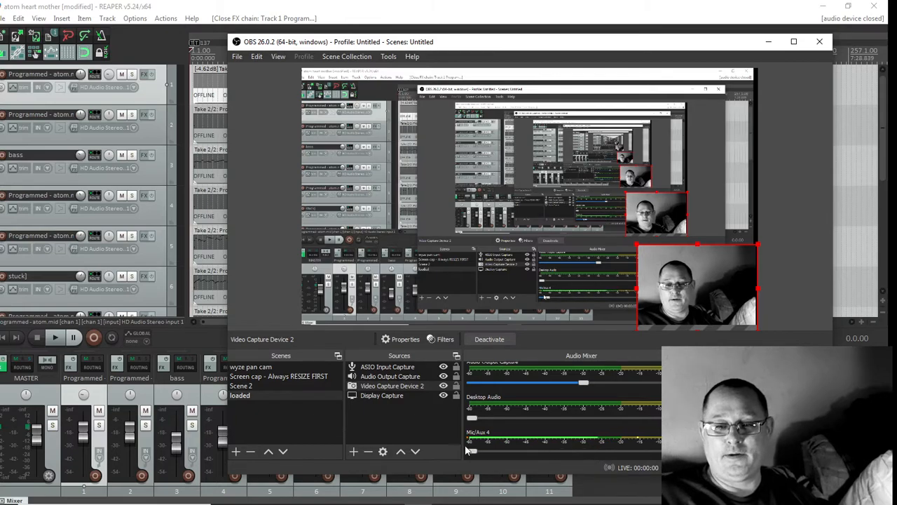
{"action": "scroll", "coordinate": [596, 432], "scroll_direction": "up", "scroll_amount": 2}
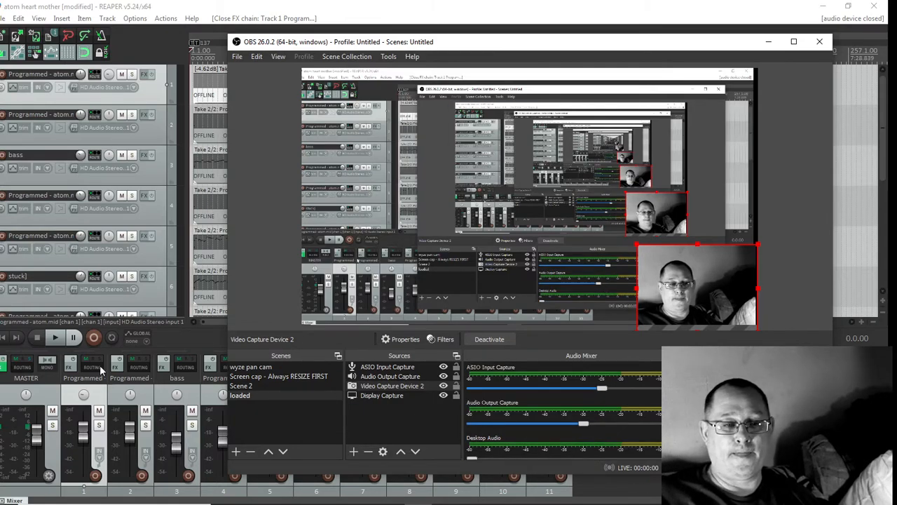
Step: Start playback of the REAPER project, and bring OBS back in front, moved up toward the screen's upper-right corner
{"action": "left_click", "coordinate": [59, 337]}
{"action": "left_click", "coordinate": [59, 338]}
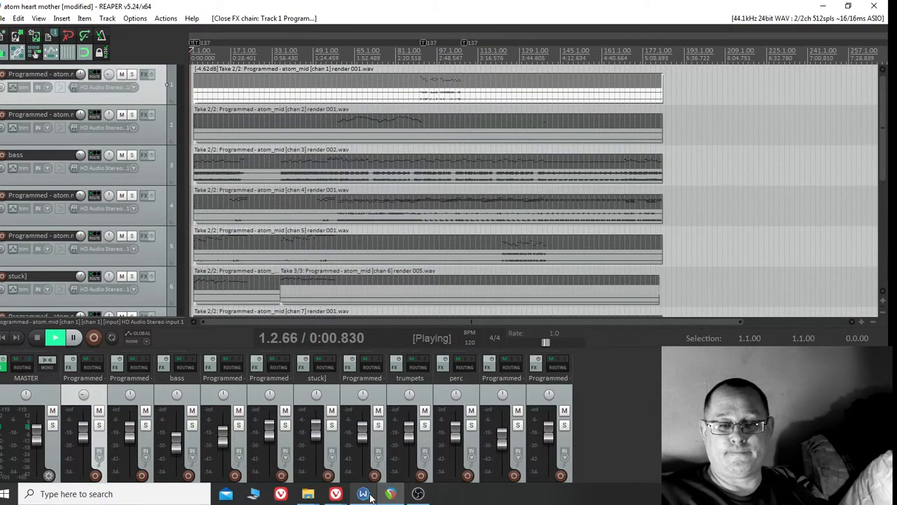
{"action": "left_click", "coordinate": [417, 494]}
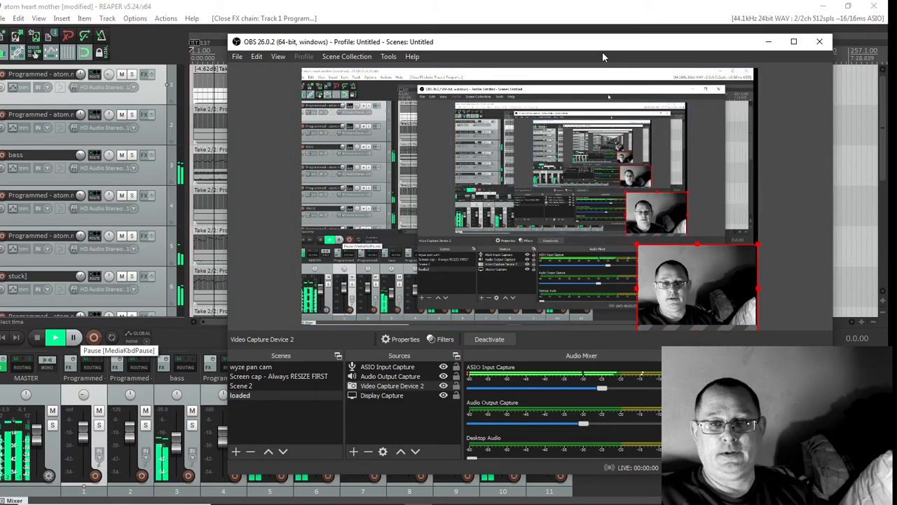
{"action": "left_click_drag", "start_coordinate": [604, 45], "coordinate": [657, 25]}
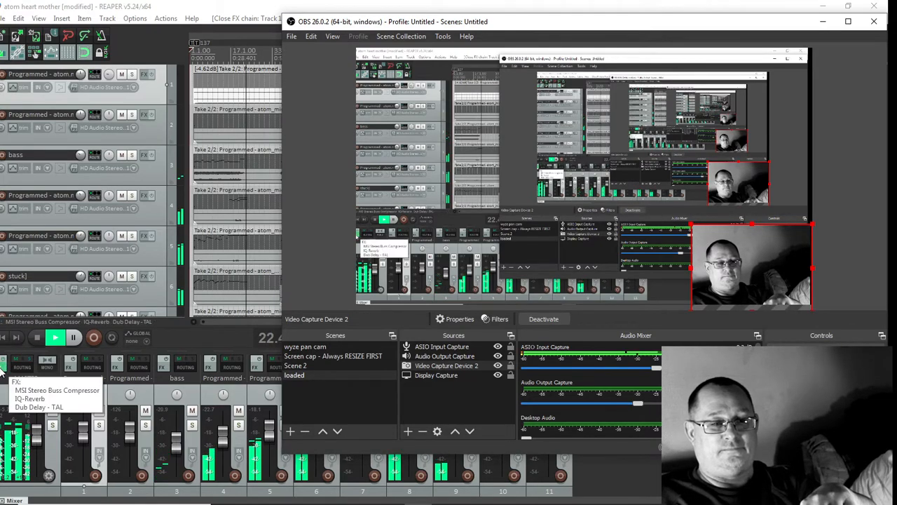
Step: Open Dub Delay from the master effects chain, audition its Filter FX on and off, and close the plugin window
{"action": "left_click", "coordinate": [30, 359]}
{"action": "left_click", "coordinate": [49, 179]}
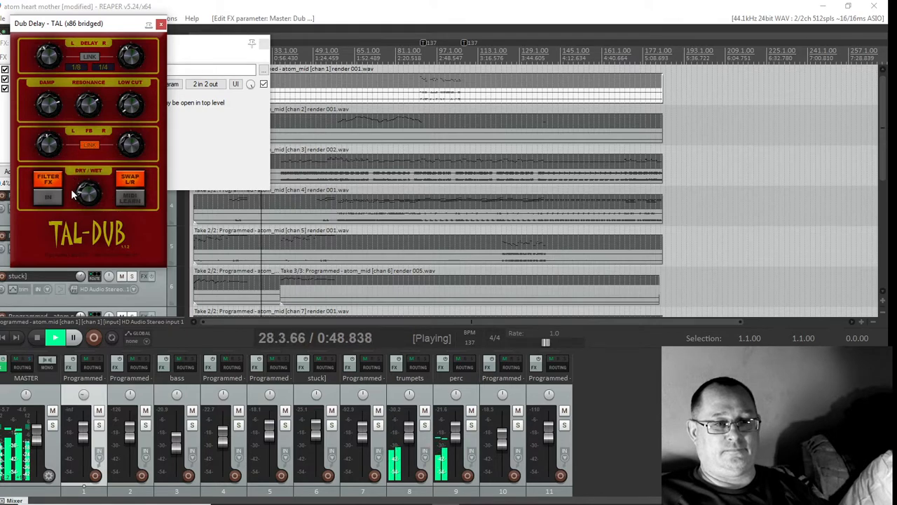
{"action": "left_click", "coordinate": [52, 182]}
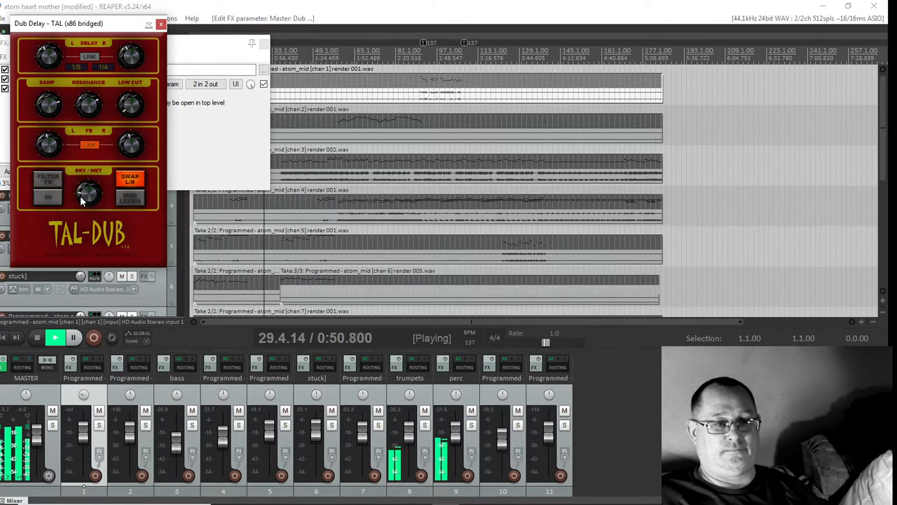
{"action": "mouse_move", "coordinate": [466, 500]}
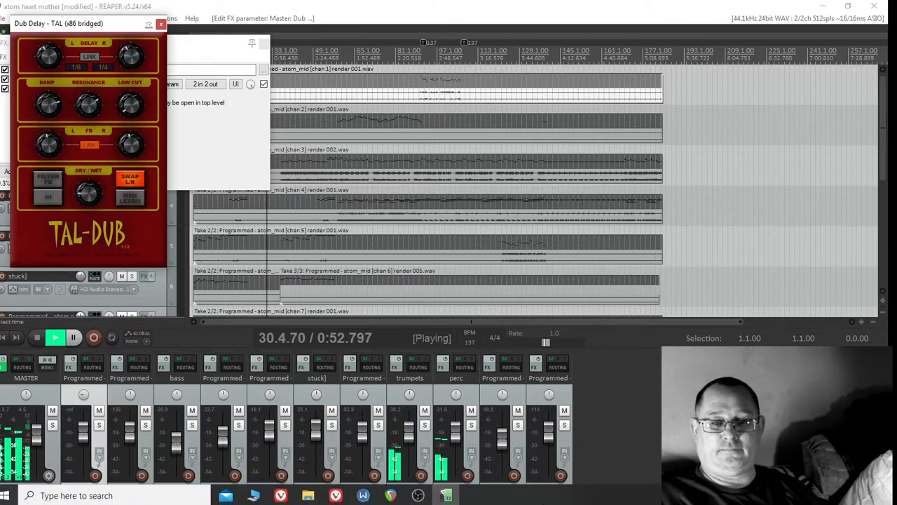
{"action": "mouse_move", "coordinate": [417, 495]}
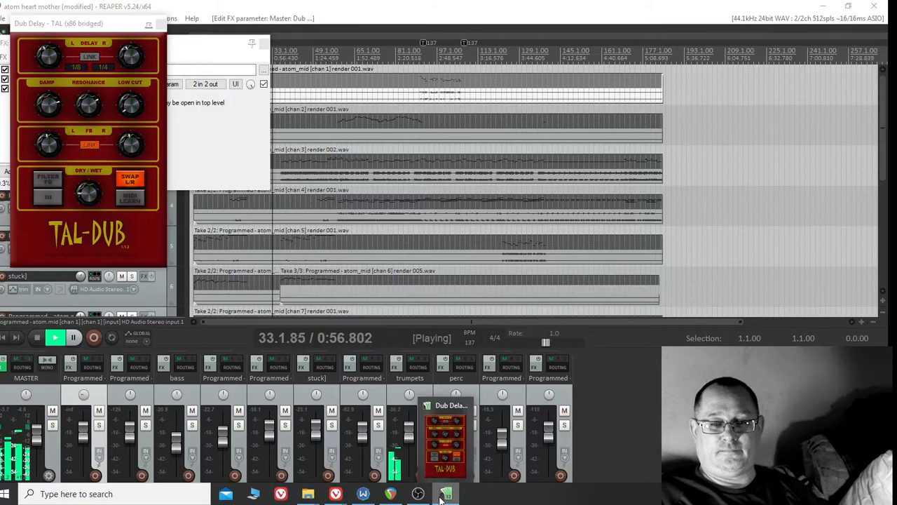
{"action": "left_click", "coordinate": [465, 406]}
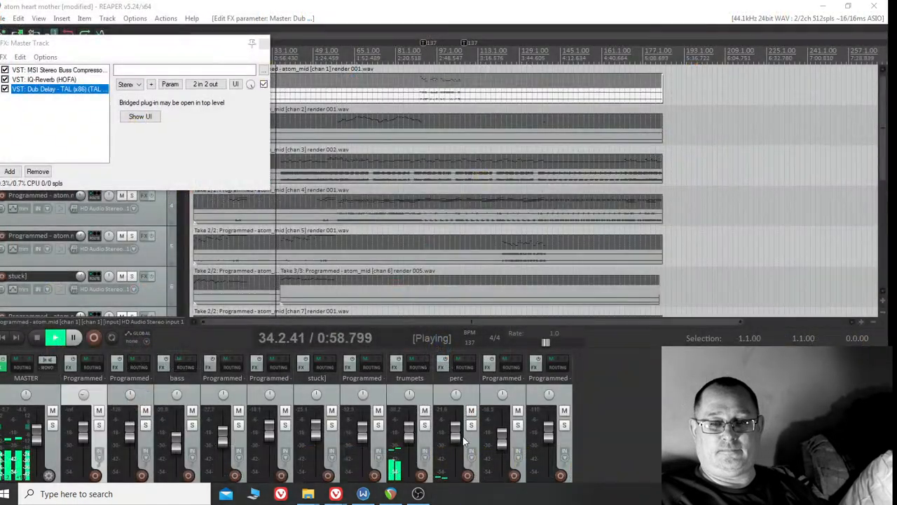
Step: Switch to OBS and, in the audio mixer, lower the ASIO Input Capture volume and raise the Mic/Aux 4 volume
{"action": "left_click", "coordinate": [417, 495]}
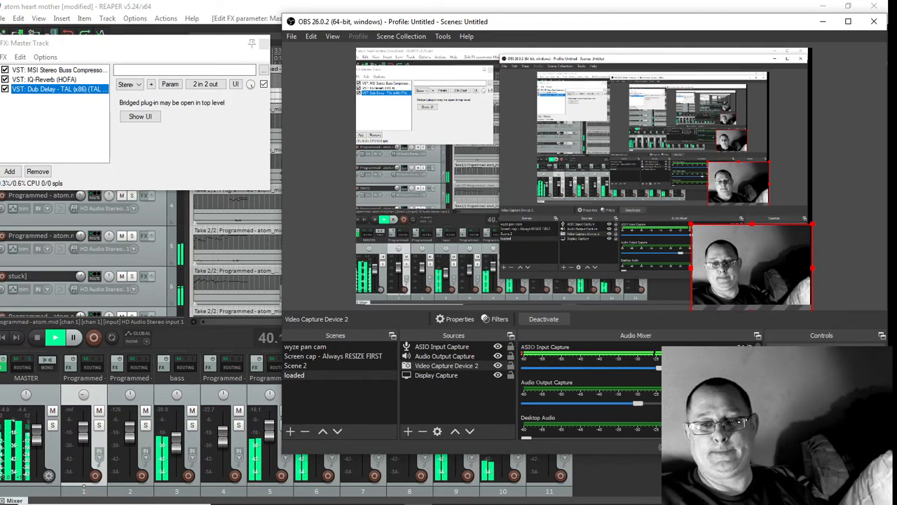
{"action": "left_click_drag", "start_coordinate": [657, 367], "coordinate": [583, 371]}
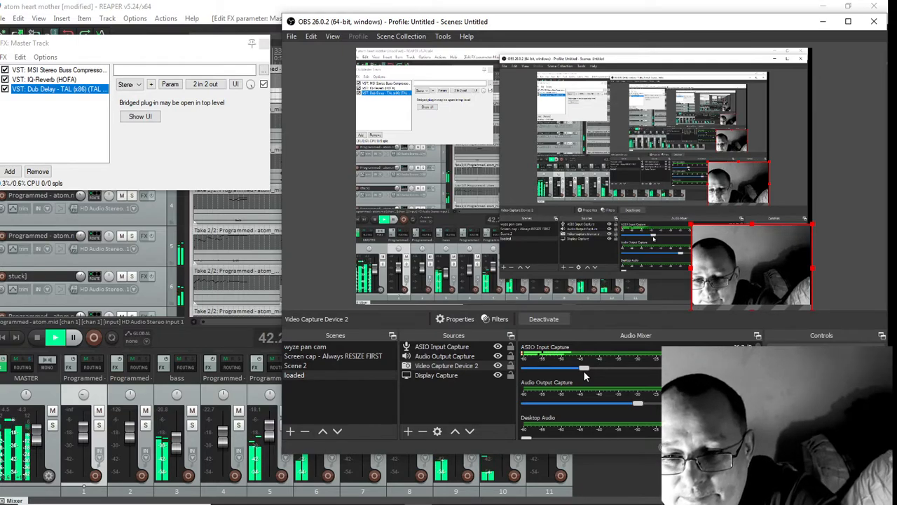
{"action": "scroll", "coordinate": [612, 407], "scroll_direction": "down", "scroll_amount": 3}
{"action": "left_click_drag", "start_coordinate": [527, 398], "coordinate": [636, 408]}
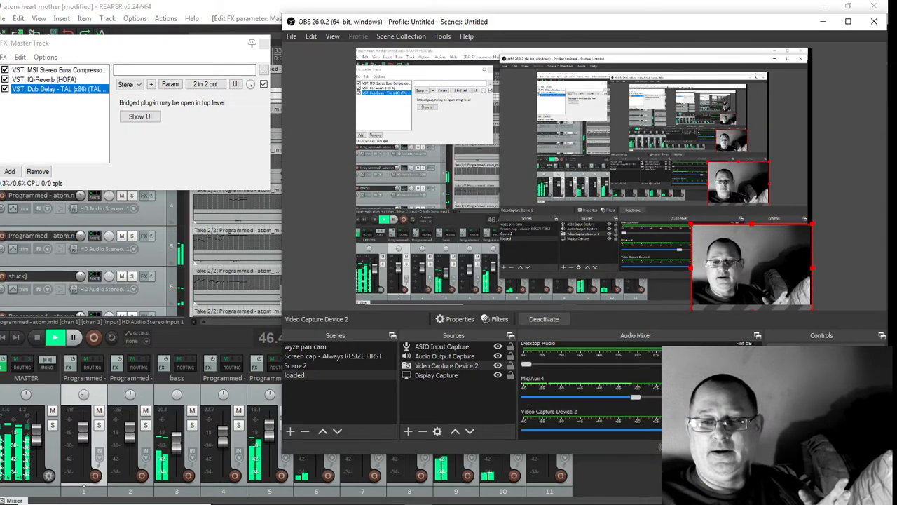
{"action": "scroll", "coordinate": [591, 393], "scroll_direction": "up", "scroll_amount": 3}
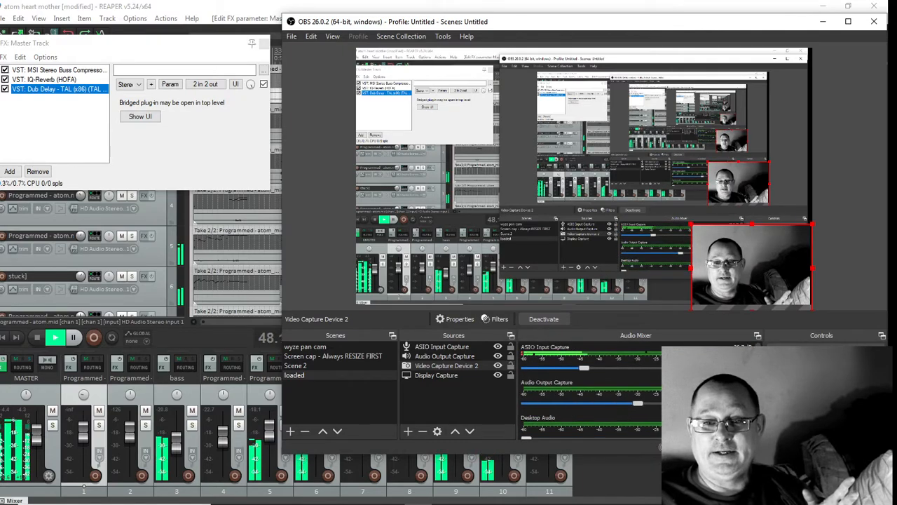
{"action": "left_click_drag", "start_coordinate": [583, 370], "coordinate": [594, 372]}
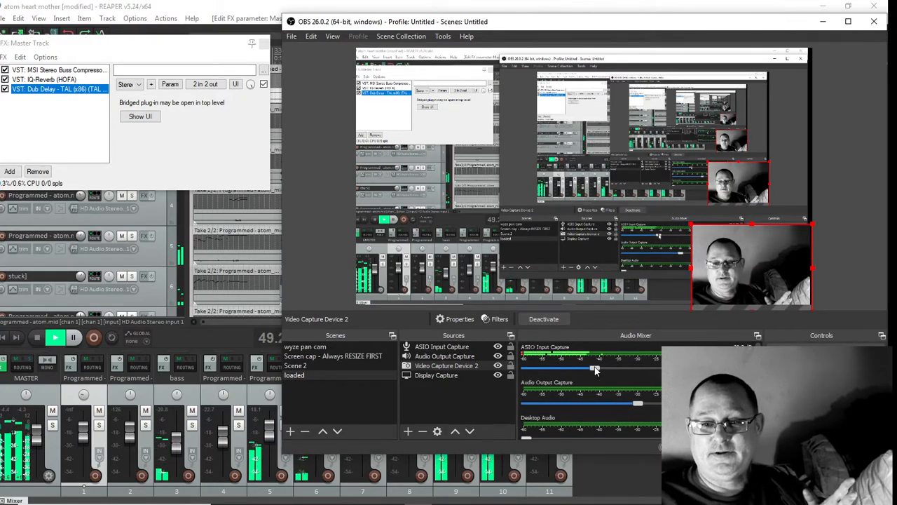
Step: Look through the master track's Dub Delay, MSI Stereo Buss Compressor and IQ-Reverb plugins in REAPER, and close the effects chain
{"action": "left_click", "coordinate": [5, 373]}
{"action": "left_click", "coordinate": [4, 372]}
{"action": "left_click", "coordinate": [4, 371]}
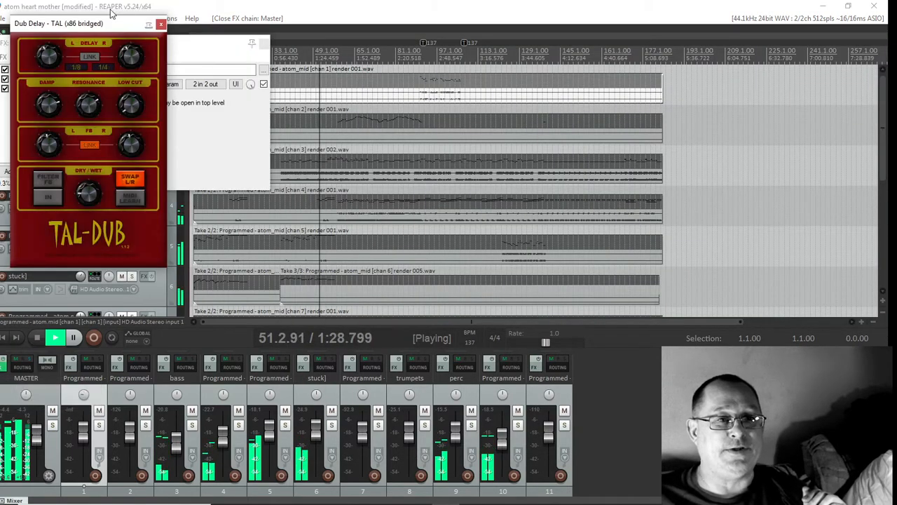
{"action": "left_click", "coordinate": [161, 26]}
{"action": "double_click", "coordinate": [42, 70]}
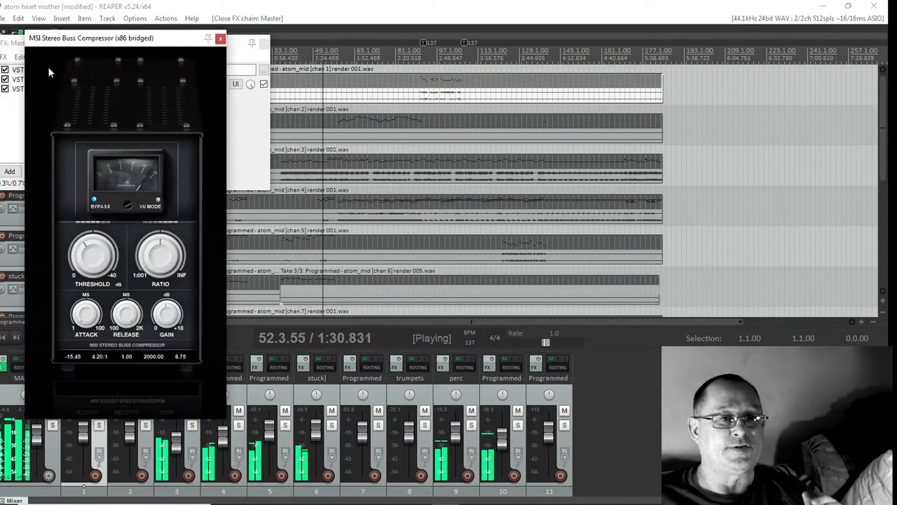
{"action": "left_click", "coordinate": [220, 38]}
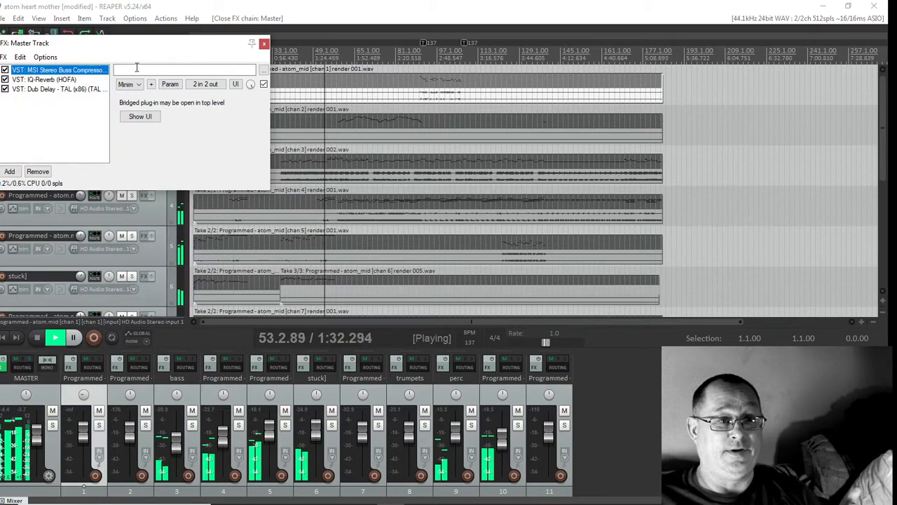
{"action": "left_click", "coordinate": [66, 81]}
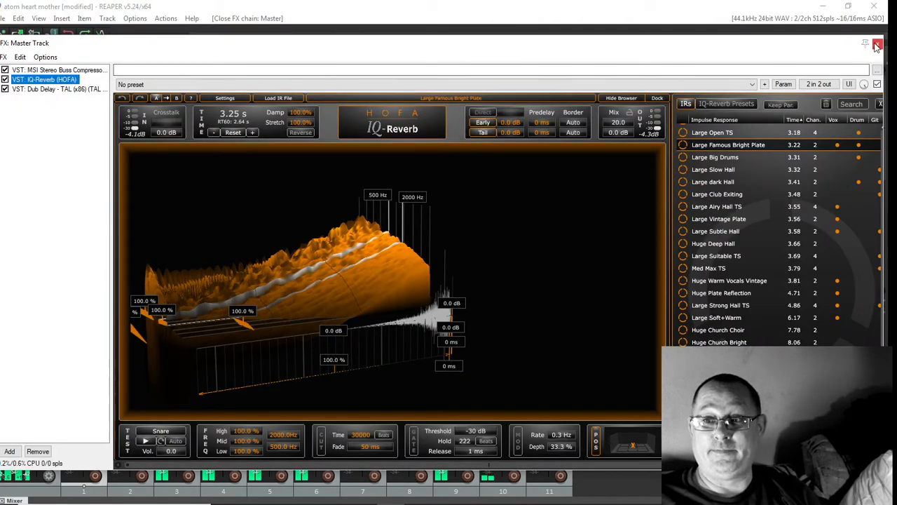
{"action": "left_click", "coordinate": [877, 44]}
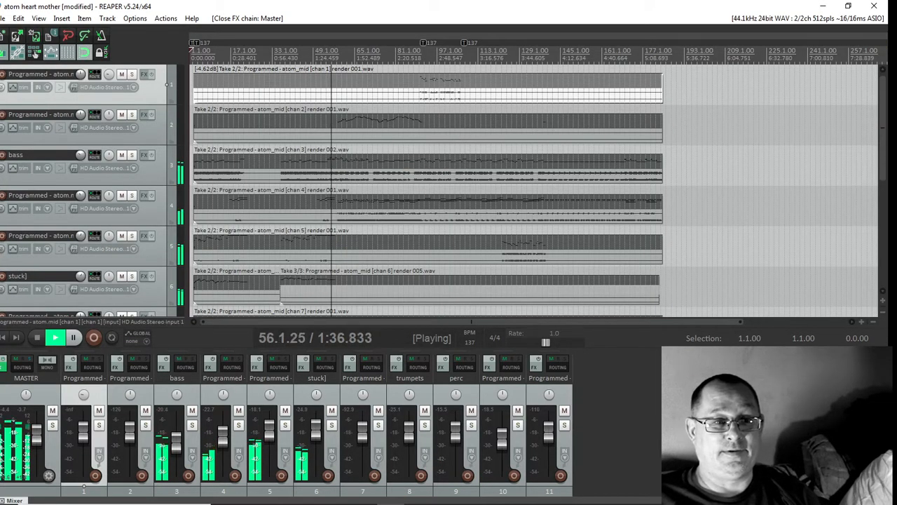
Step: Reopen Dub Delay from the master track's effects chain and bring OBS back in front
{"action": "left_click", "coordinate": [3, 366]}
{"action": "left_click", "coordinate": [51, 89]}
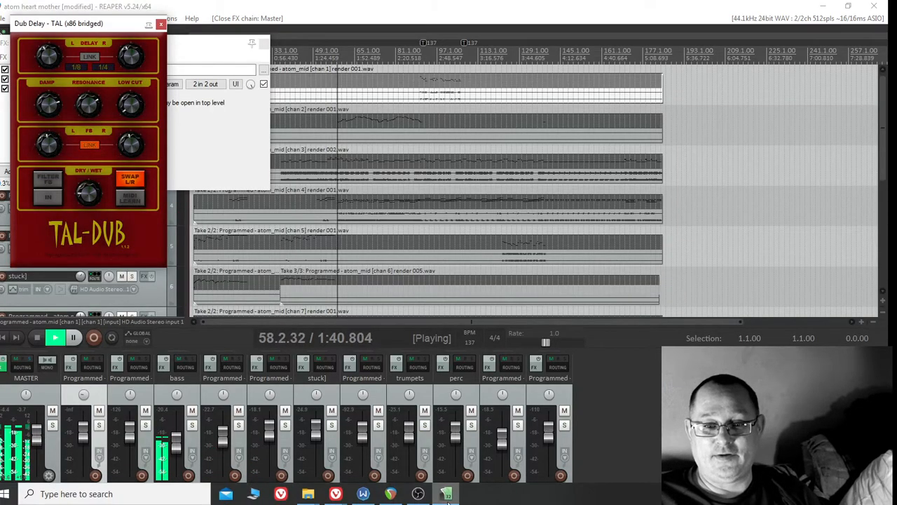
{"action": "left_click", "coordinate": [446, 494]}
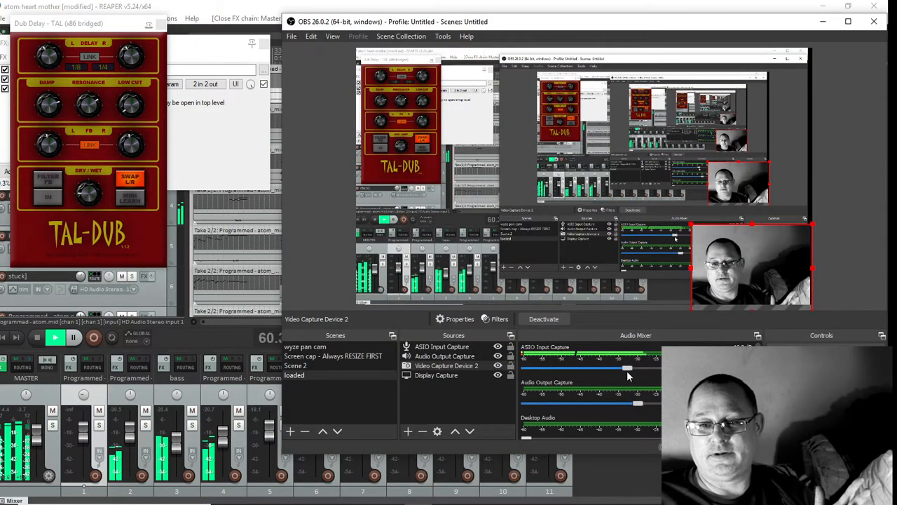
Step: Raise the ASIO Input Capture volume in the OBS audio mixer and lower Mic/Aux 4 to its minimum
{"action": "left_click_drag", "start_coordinate": [641, 374], "coordinate": [649, 373]}
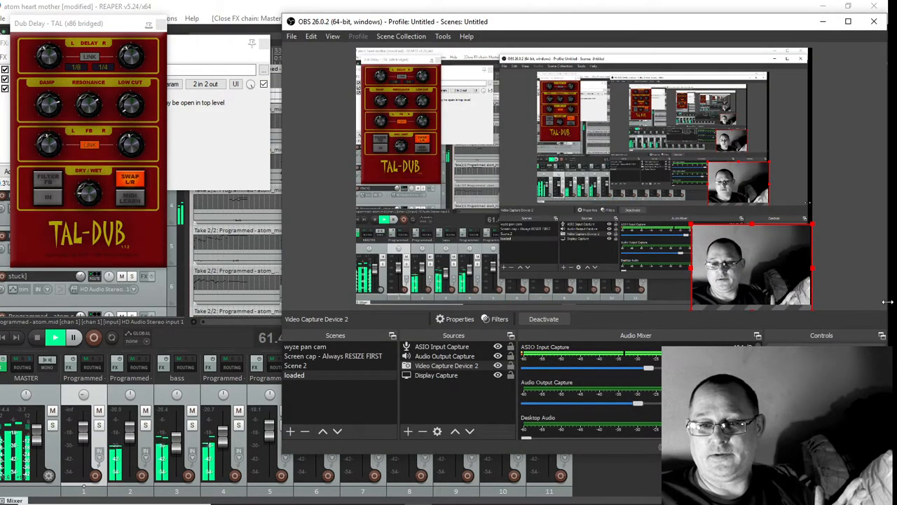
{"action": "scroll", "coordinate": [591, 392], "scroll_direction": "down", "scroll_amount": 2}
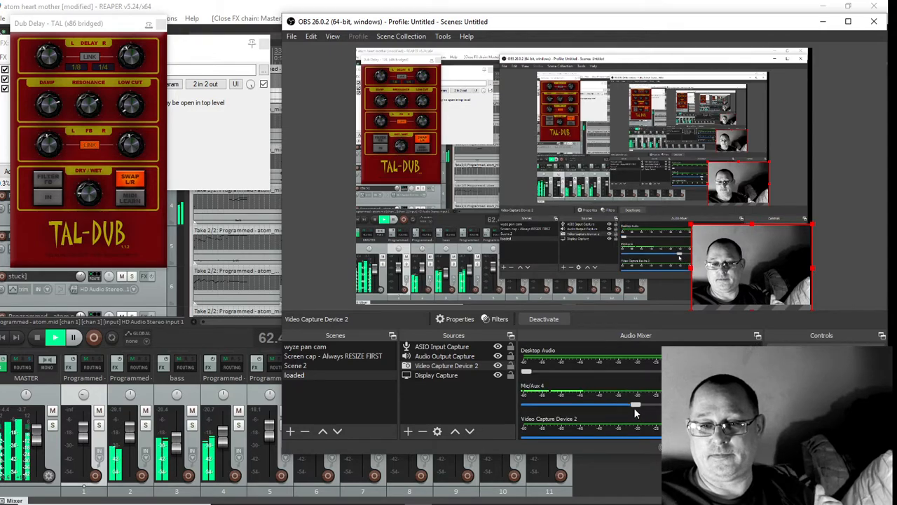
{"action": "left_click_drag", "start_coordinate": [634, 407], "coordinate": [526, 405]}
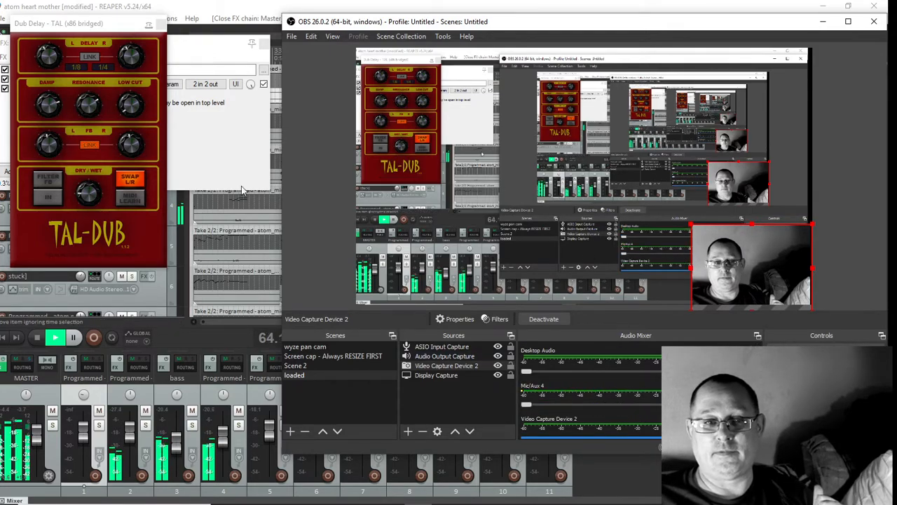
Step: Fine-tune Dub Delay's Dry/Wet amount during playback, switching Filter FX on and off to compare the sound
{"action": "left_click", "coordinate": [80, 188]}
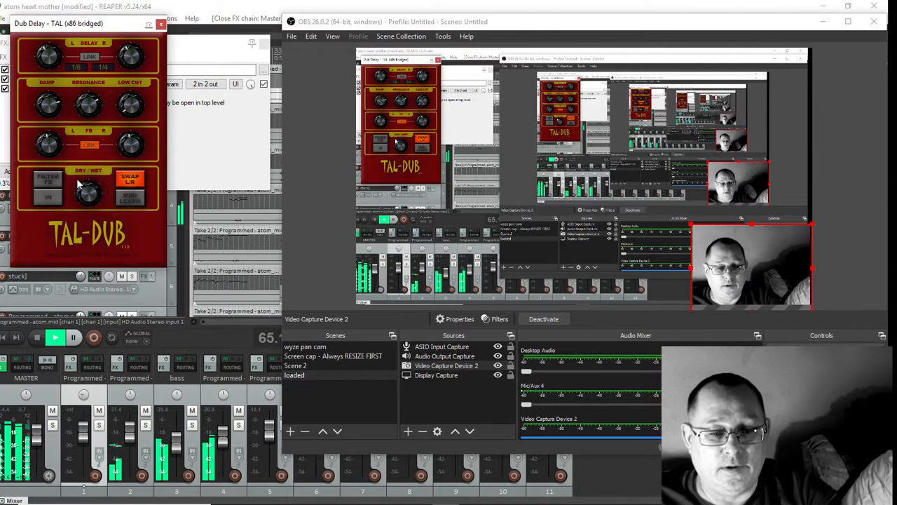
{"action": "left_click_drag", "start_coordinate": [79, 183], "coordinate": [77, 187]}
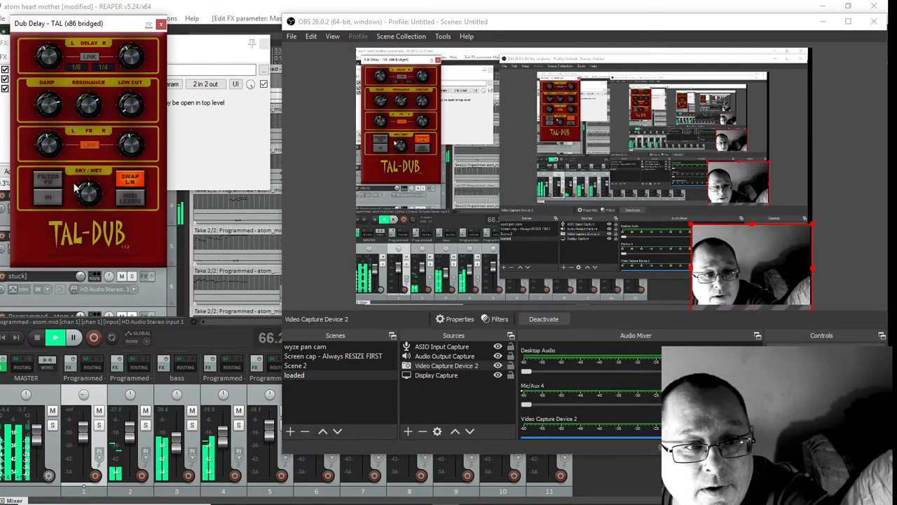
{"action": "left_click", "coordinate": [48, 179]}
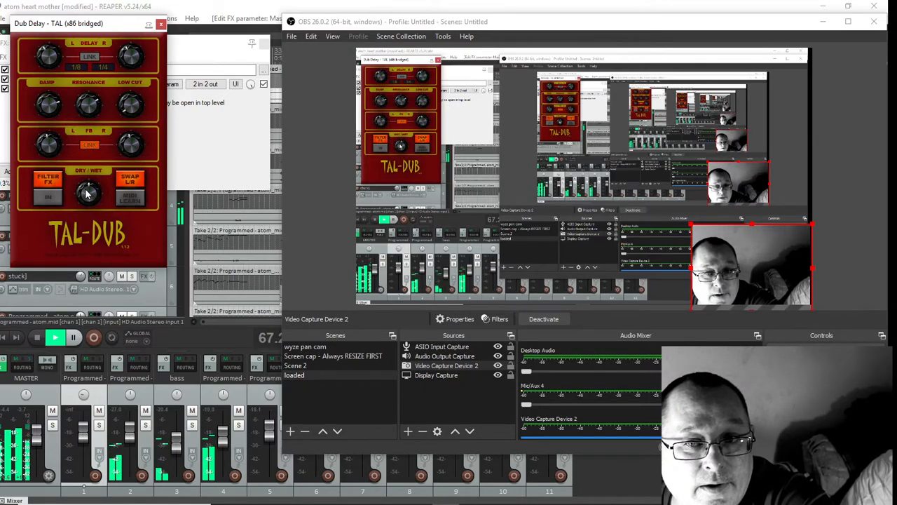
{"action": "left_click", "coordinate": [48, 180]}
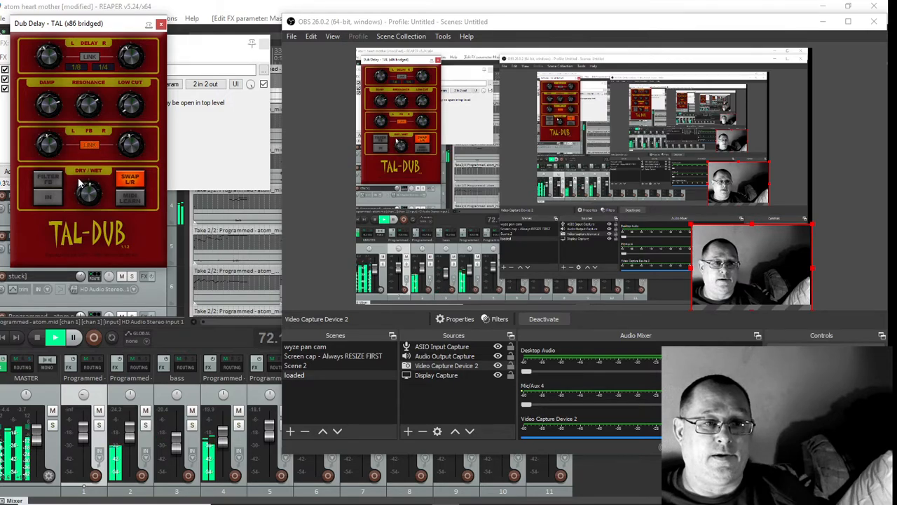
{"action": "left_click_drag", "start_coordinate": [78, 179], "coordinate": [77, 199]}
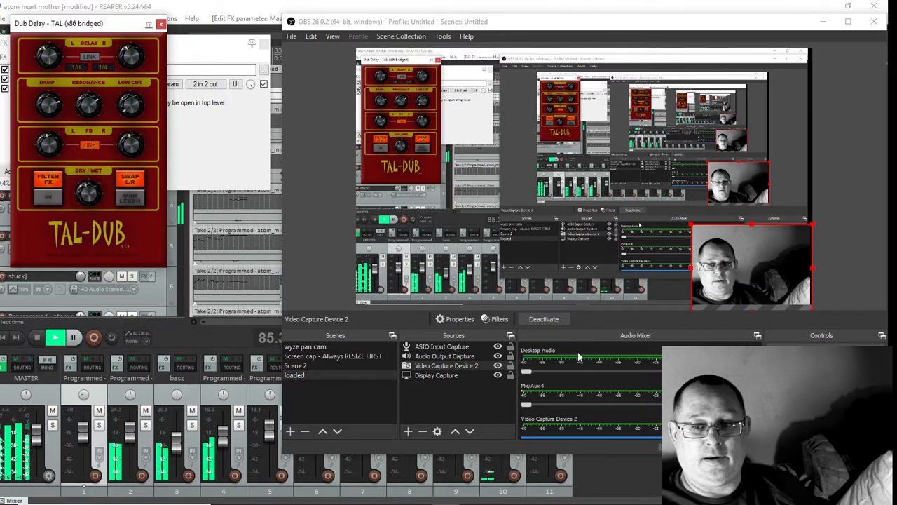
Step: Switch off Dub Delay's Filter FX and raise the ASIO Input Capture volume slightly in the OBS audio mixer
{"action": "scroll", "coordinate": [591, 393], "scroll_direction": "up", "scroll_amount": 3}
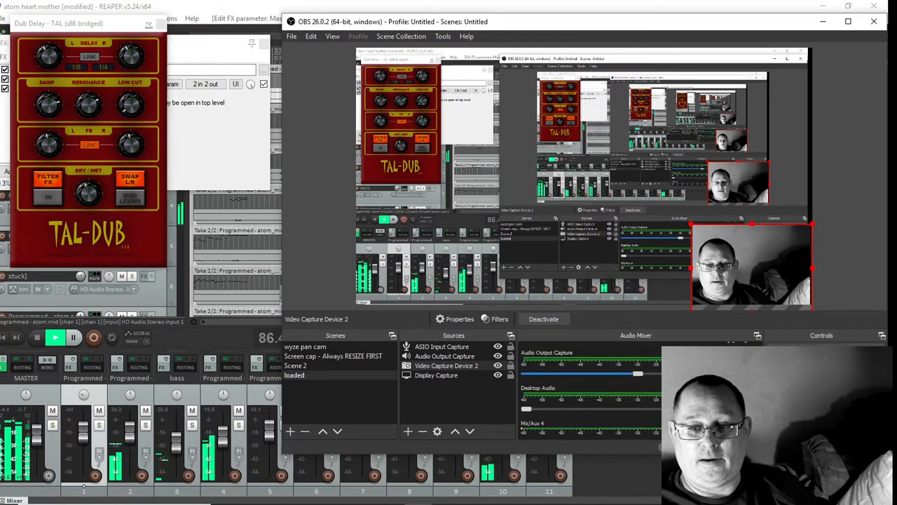
{"action": "left_click", "coordinate": [98, 204]}
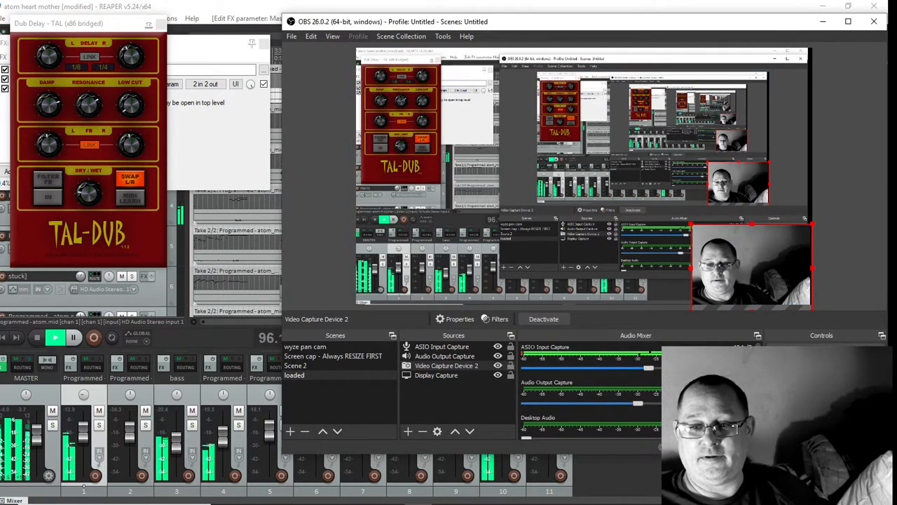
{"action": "left_click_drag", "start_coordinate": [650, 370], "coordinate": [652, 371]}
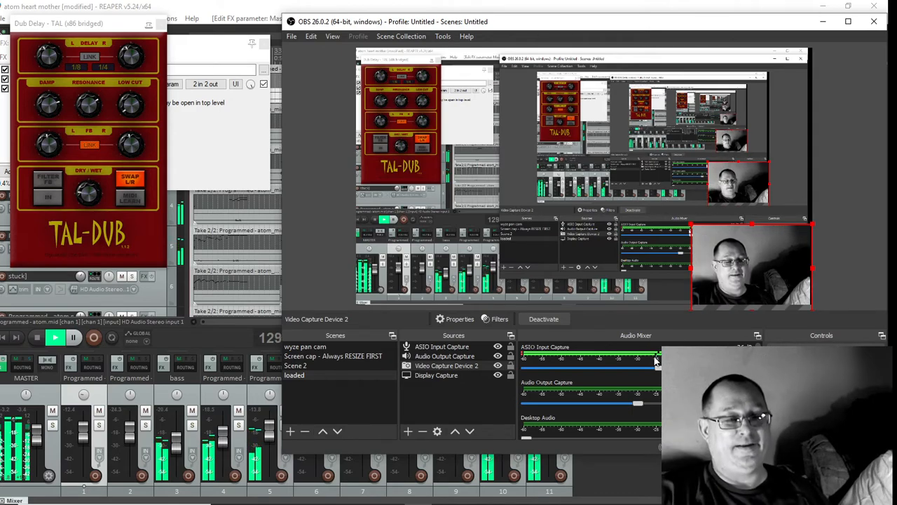
Step: Compare the mix with Dub Delay's Filter FX on and off, moving the OBS window down to uncover REAPER's timeline
{"action": "left_click", "coordinate": [42, 184]}
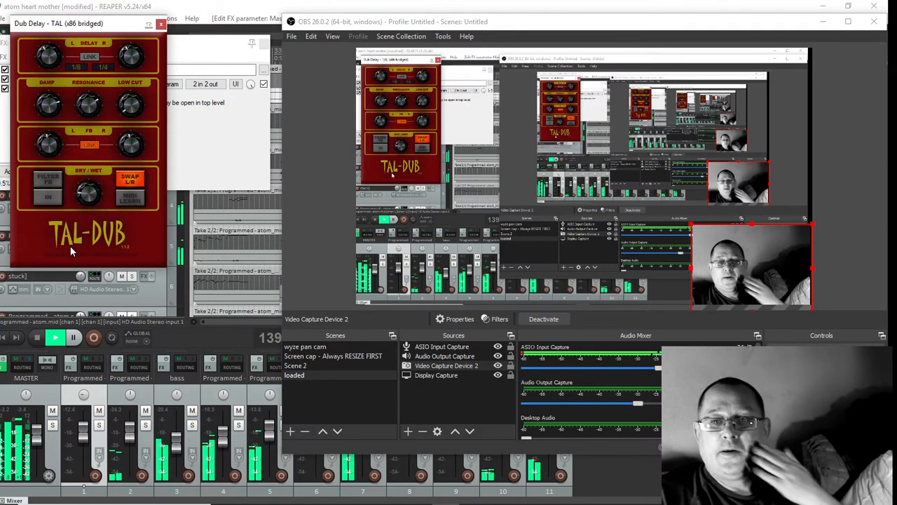
{"action": "left_click", "coordinate": [48, 179]}
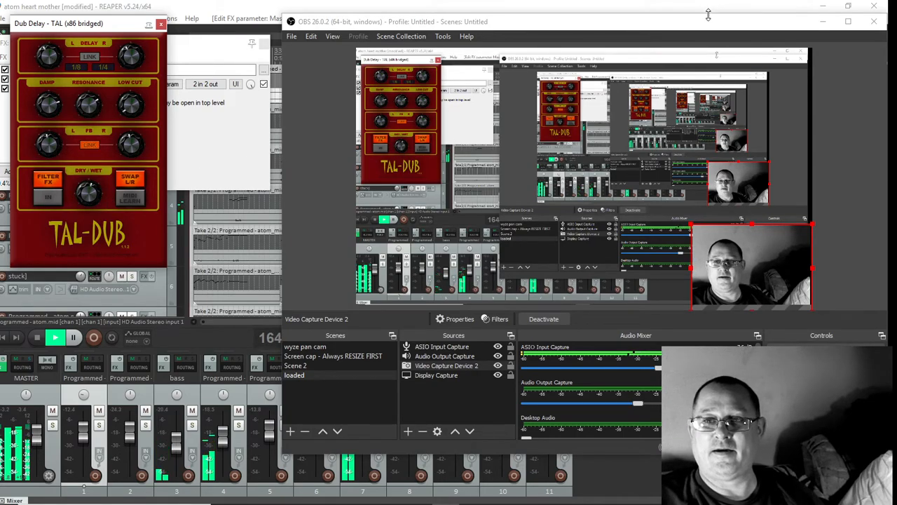
{"action": "left_click_drag", "start_coordinate": [708, 24], "coordinate": [676, 373]}
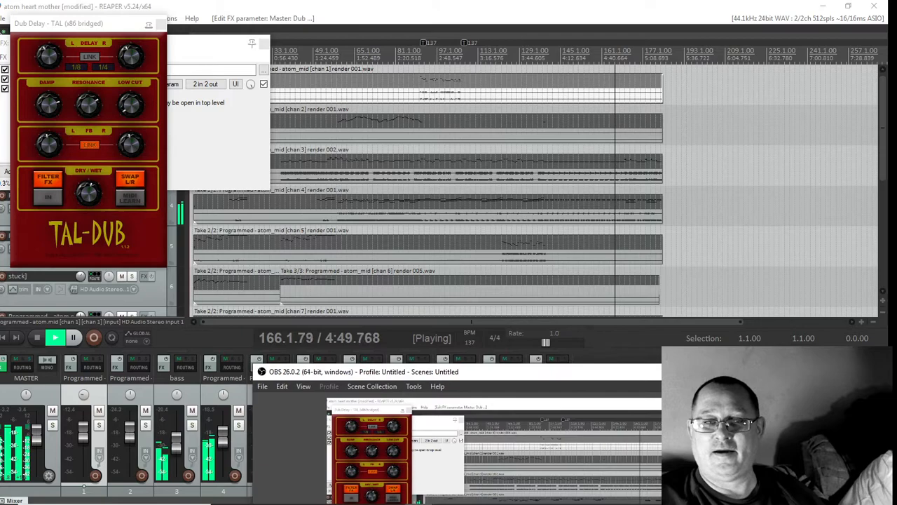
{"action": "left_click", "coordinate": [51, 181]}
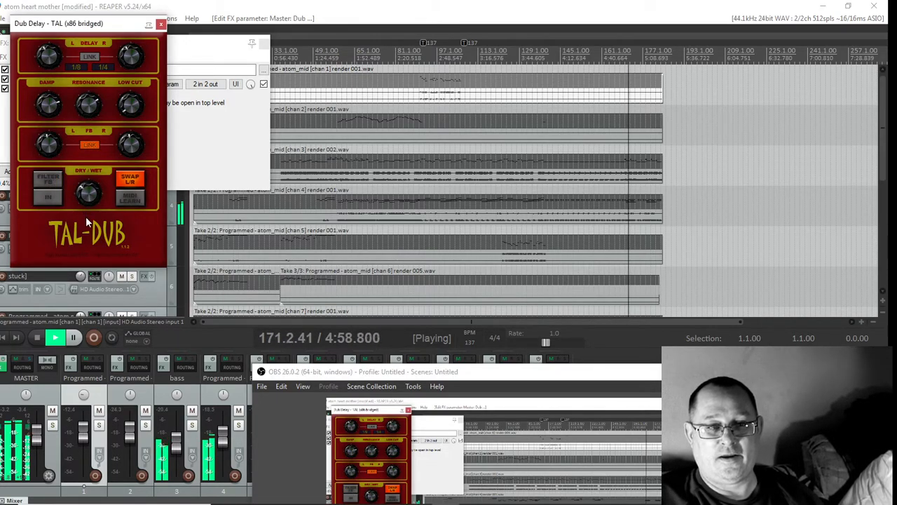
Step: Move the OBS window back up over REAPER's timeline and stop the project's playback
{"action": "left_click_drag", "start_coordinate": [582, 372], "coordinate": [595, 50]}
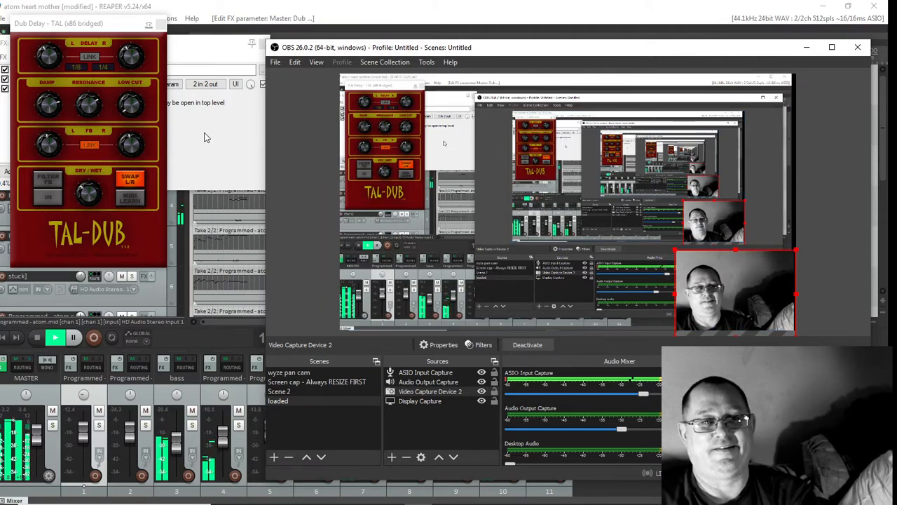
{"action": "left_click", "coordinate": [84, 198]}
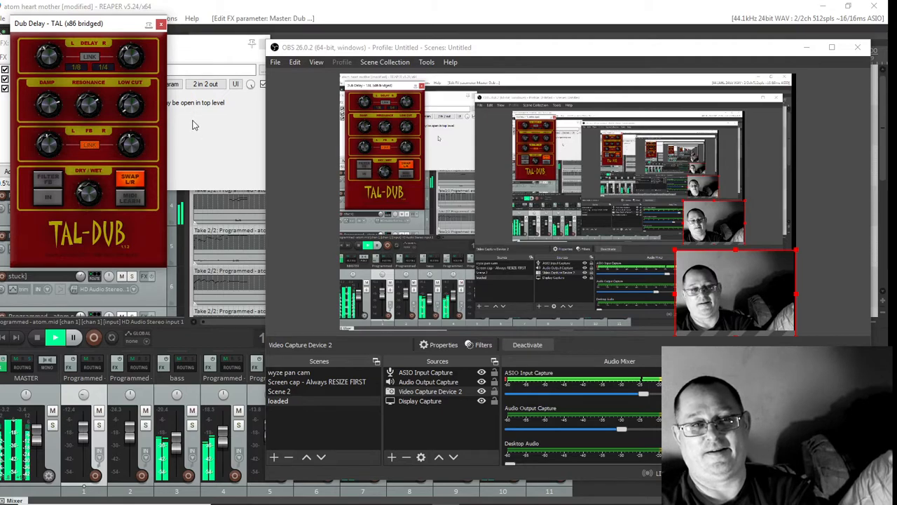
{"action": "key", "text": "space"}
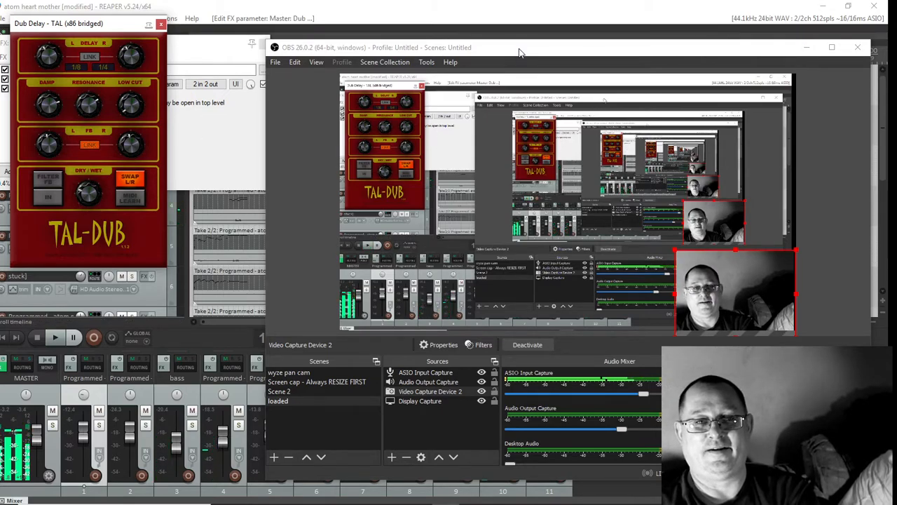
Step: Close the Dub Delay and master effects windows and exit REAPER
{"action": "left_click", "coordinate": [162, 25]}
{"action": "left_click", "coordinate": [226, 46]}
{"action": "left_click", "coordinate": [263, 44]}
{"action": "left_click", "coordinate": [874, 6]}
{"action": "left_click", "coordinate": [400, 290]}
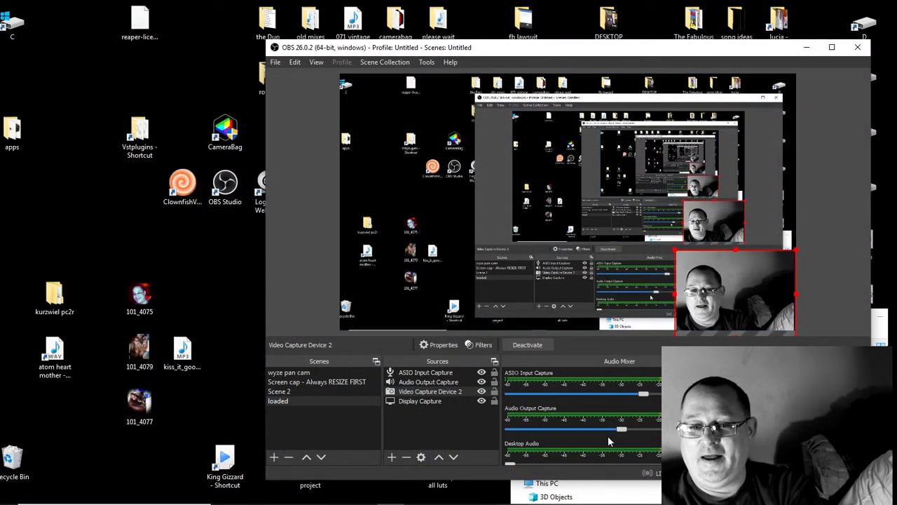
Step: Raise the Mic/Aux 4 volume in the OBS audio mixer to bring up the narration microphone
{"action": "scroll", "coordinate": [582, 413], "scroll_direction": "down", "scroll_amount": 1}
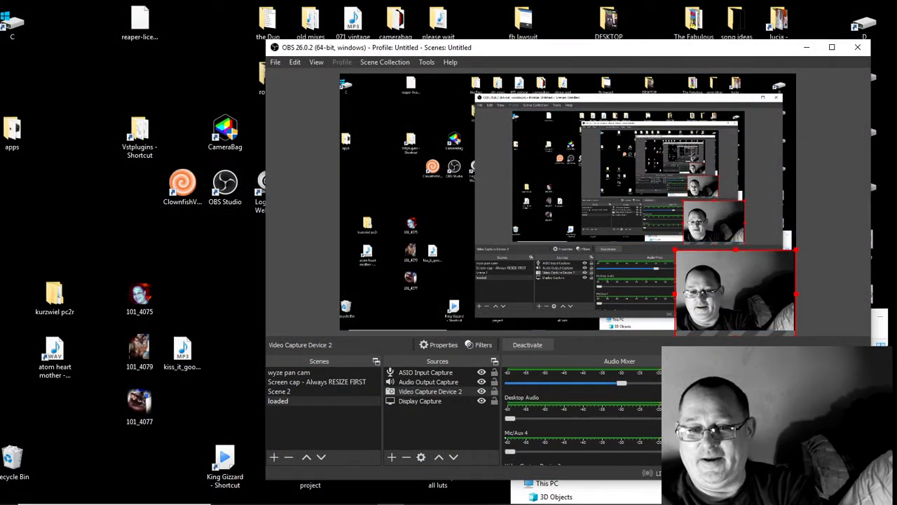
{"action": "left_click_drag", "start_coordinate": [512, 454], "coordinate": [626, 467]}
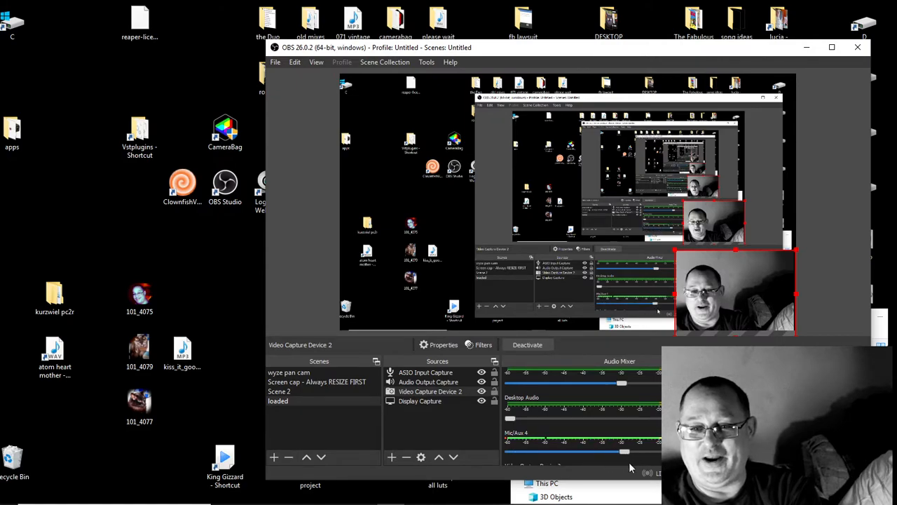
Step: Switch to the Vivaldi window with the edirol super quartet search and show the downloaded atom.mid in the file manager
{"action": "mouse_move", "coordinate": [345, 493]}
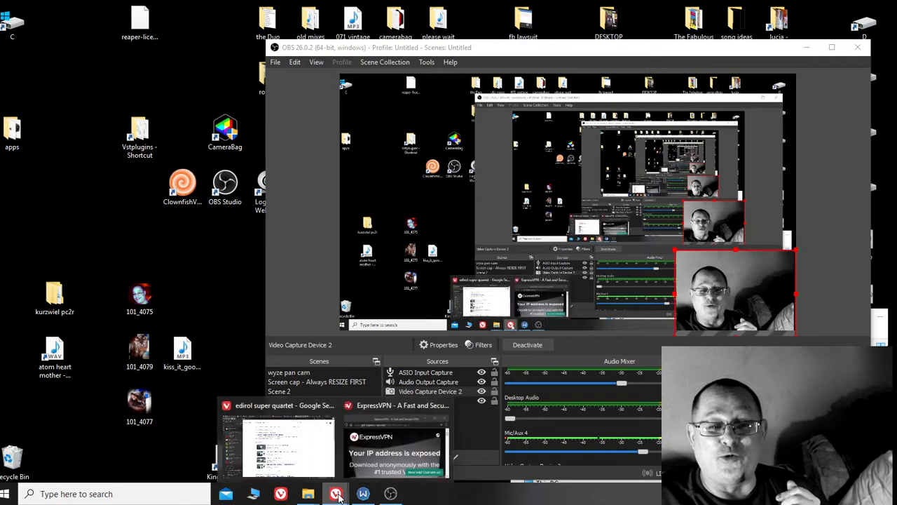
{"action": "mouse_move", "coordinate": [272, 463]}
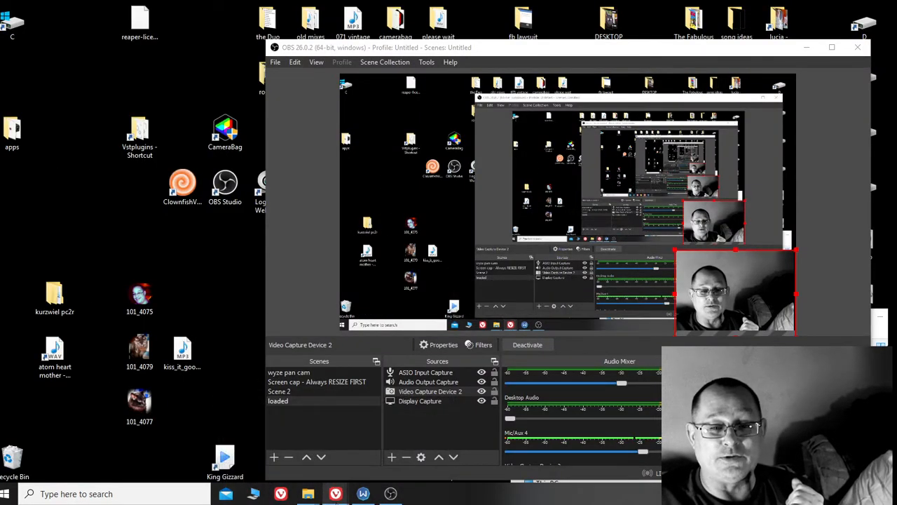
{"action": "left_click", "coordinate": [307, 442]}
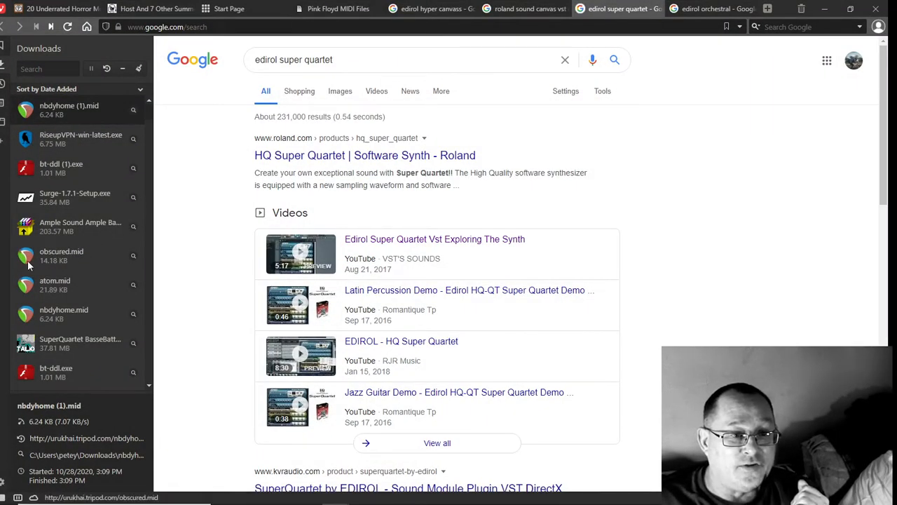
{"action": "right_click", "coordinate": [61, 281]}
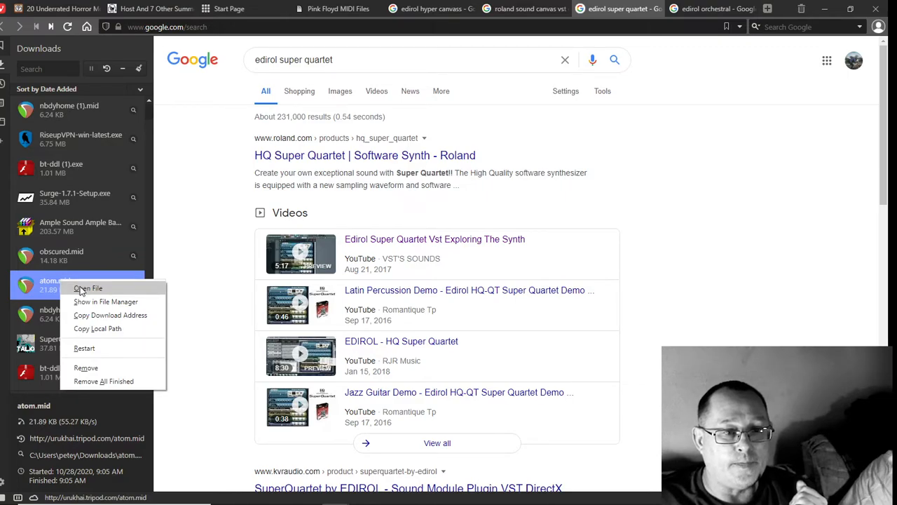
{"action": "left_click", "coordinate": [135, 302]}
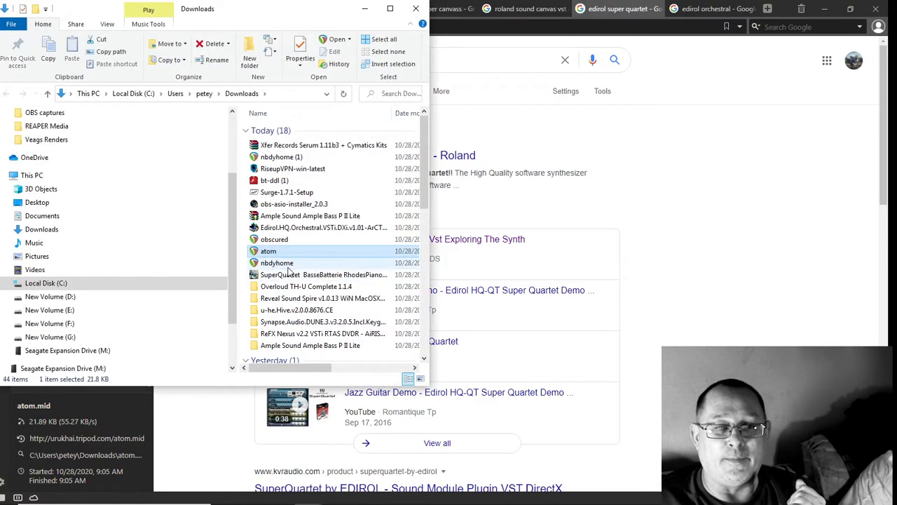
Step: Play the atom MIDI file from the Downloads folder with Windows Media Player and minimize the browser window
{"action": "right_click", "coordinate": [293, 253]}
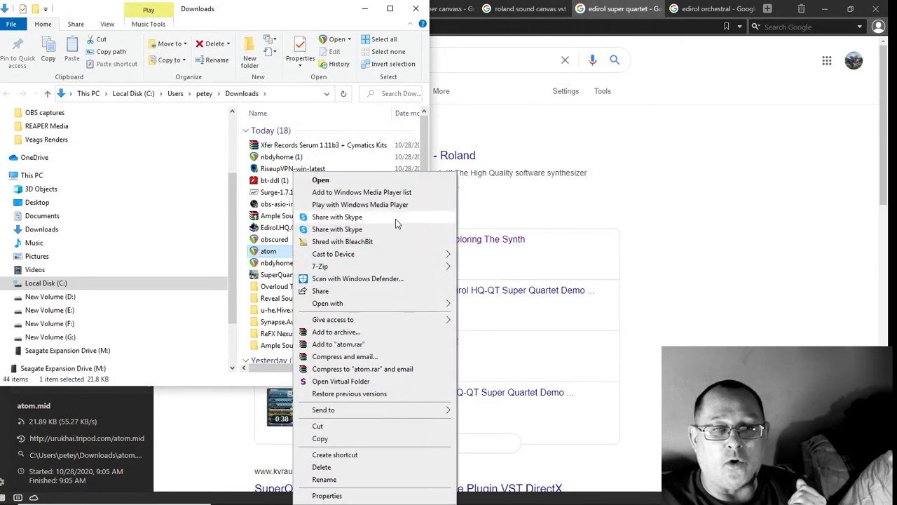
{"action": "left_click", "coordinate": [397, 204]}
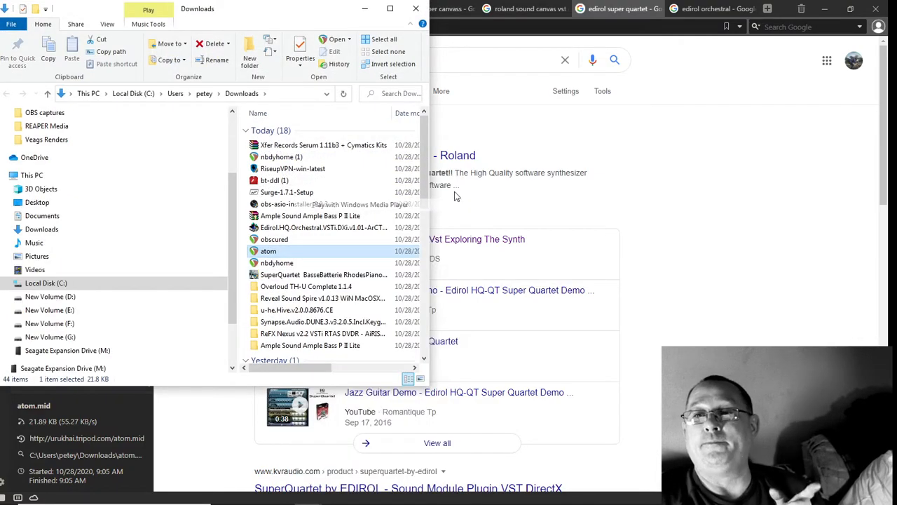
{"action": "left_click", "coordinate": [830, 7]}
{"action": "left_click", "coordinate": [829, 7]}
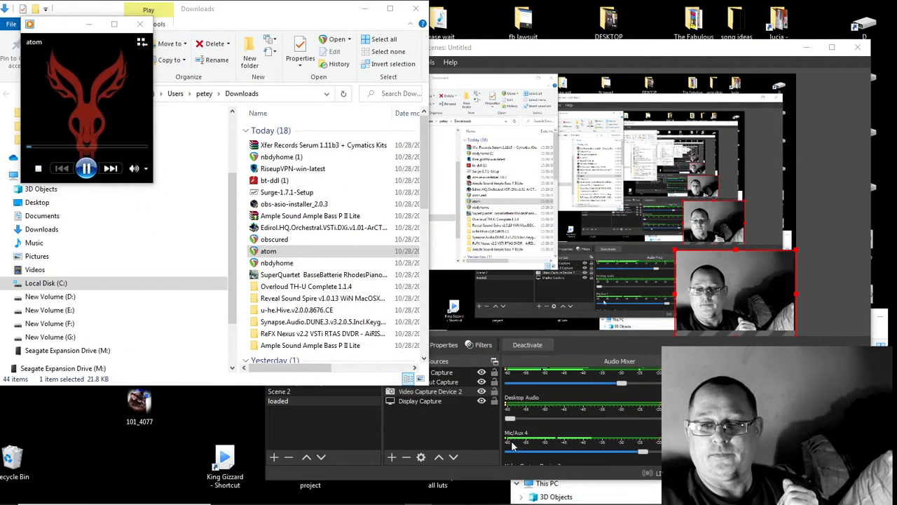
Step: Turn Mic/Aux 4 all the way down in OBS while atom plays, and close the media player after listening
{"action": "left_click_drag", "start_coordinate": [636, 453], "coordinate": [490, 448]}
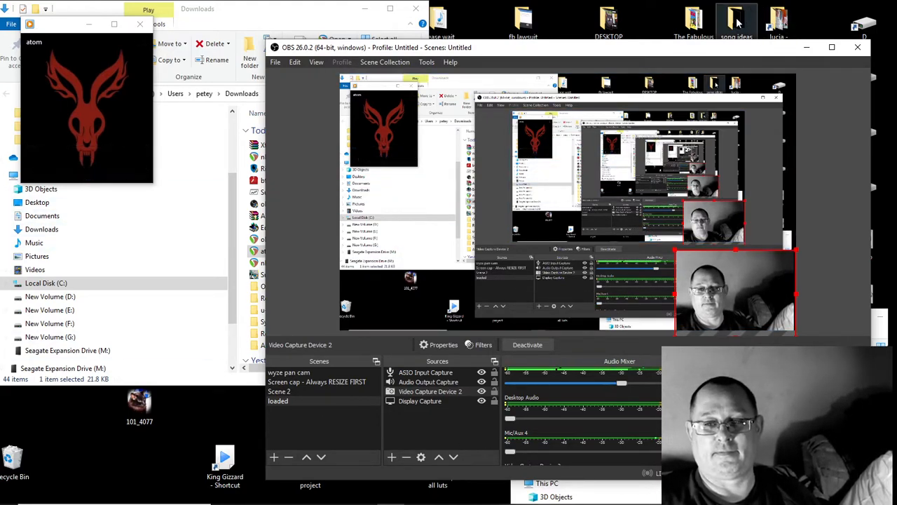
{"action": "mouse_move", "coordinate": [98, 162]}
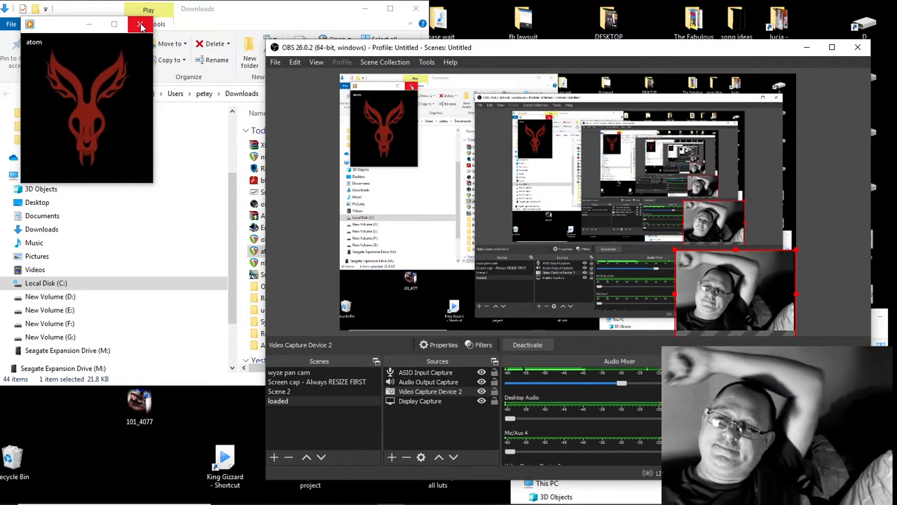
{"action": "left_click", "coordinate": [140, 26]}
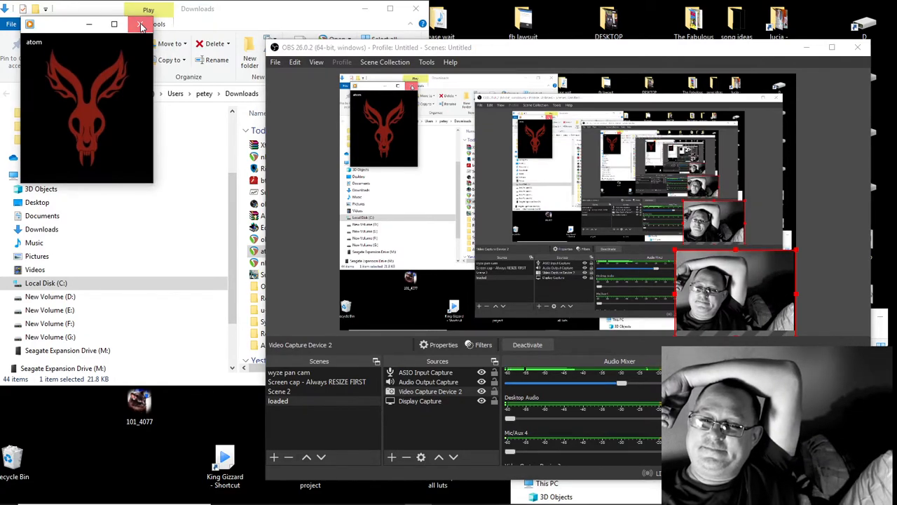
Step: Raise the Mic/Aux 4 volume in OBS and enlarge the Video Capture Device 2 webcam source to fill most of the canvas
{"action": "left_click_drag", "start_coordinate": [600, 462], "coordinate": [624, 462]}
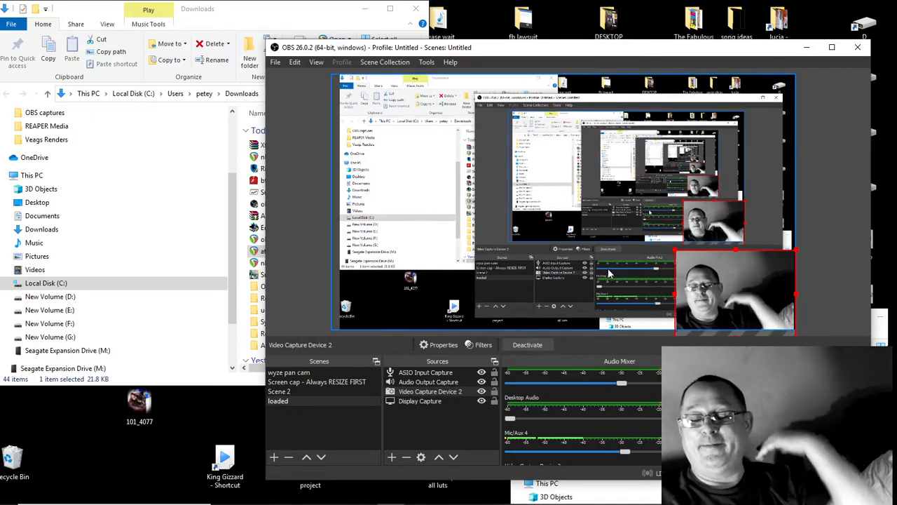
{"action": "left_click_drag", "start_coordinate": [675, 250], "coordinate": [379, 66]}
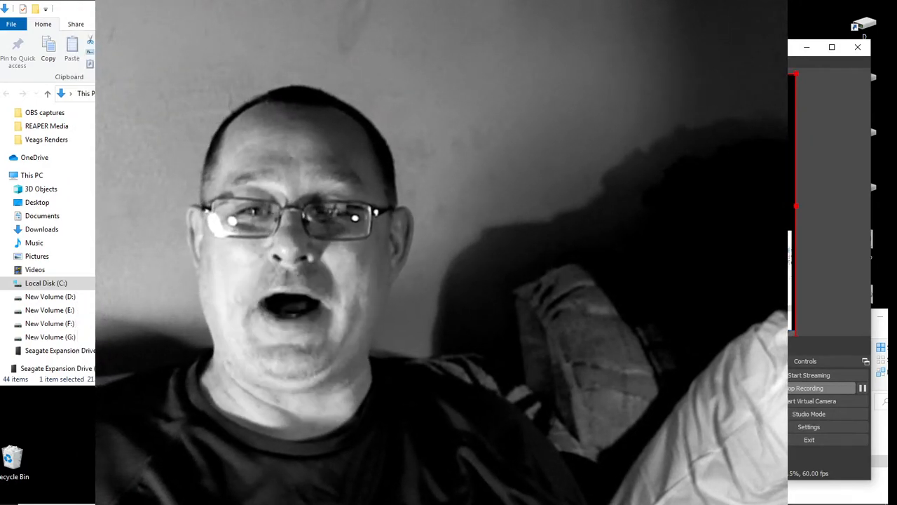